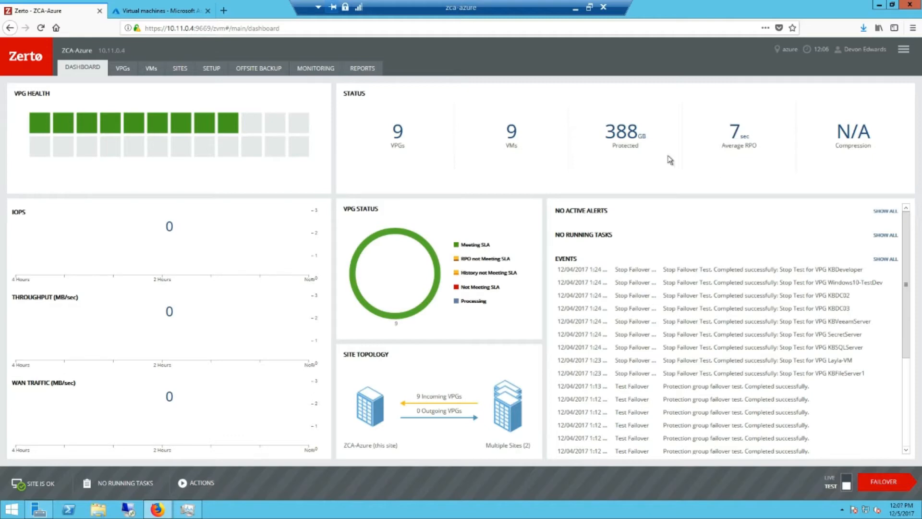
In the VPGs list, select only the KBDC03 protection group and show its MORE actions.
{"action": "left_click", "coordinate": [121, 69]}
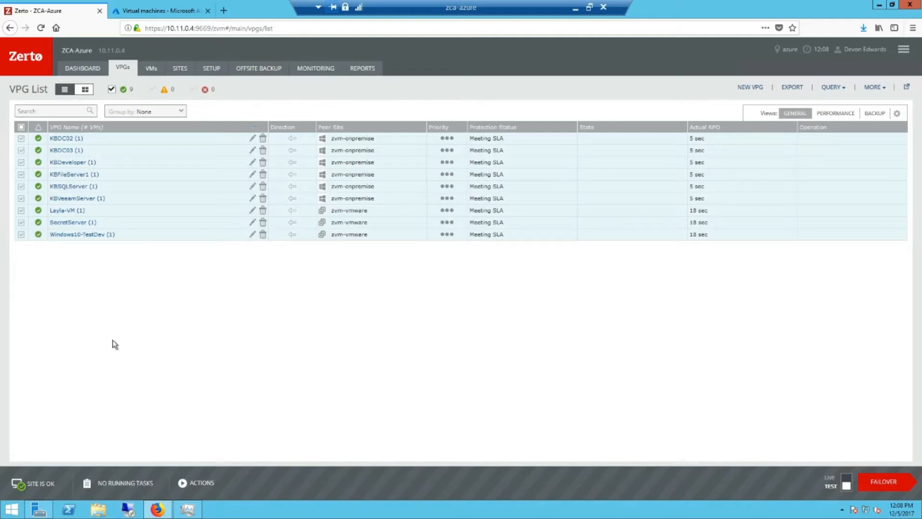
{"action": "left_click", "coordinate": [22, 127]}
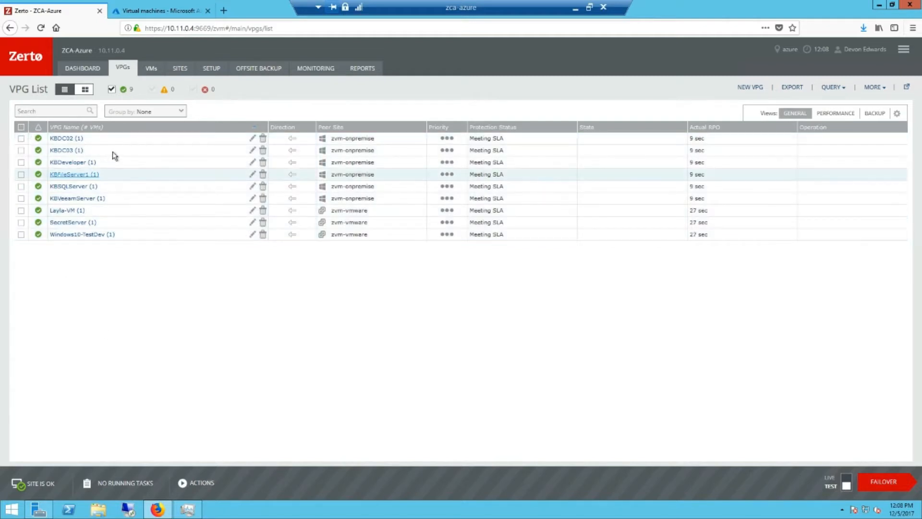
{"action": "left_click", "coordinate": [22, 150]}
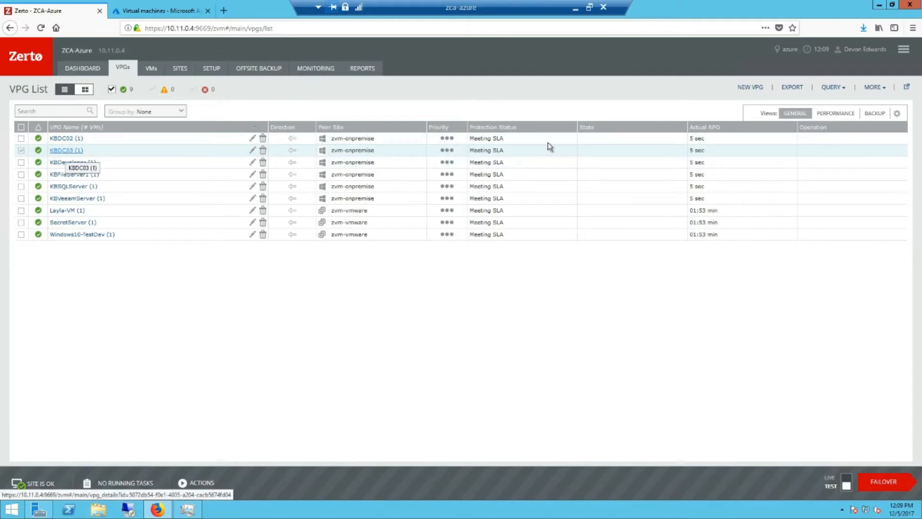
{"action": "left_click", "coordinate": [878, 87]}
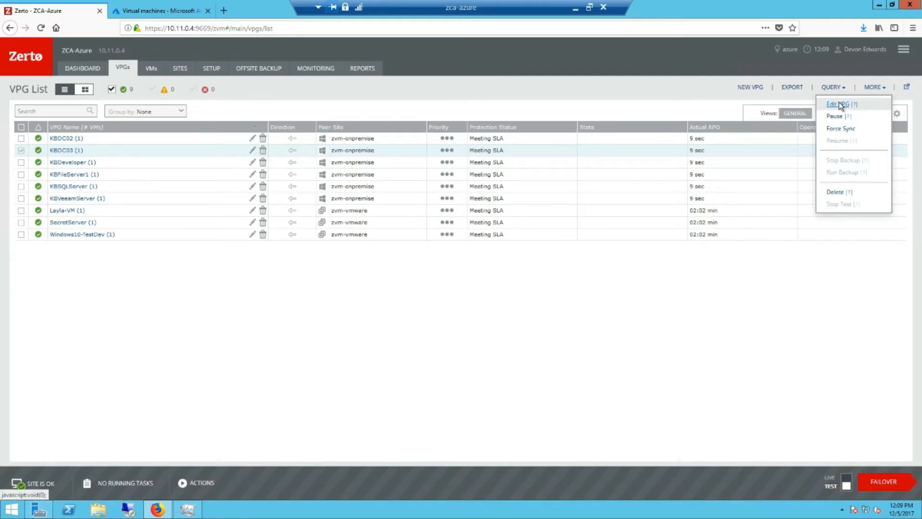
Open Edit VPG for KBDC03, check its name, and advance to the VMs step.
{"action": "left_click", "coordinate": [840, 105]}
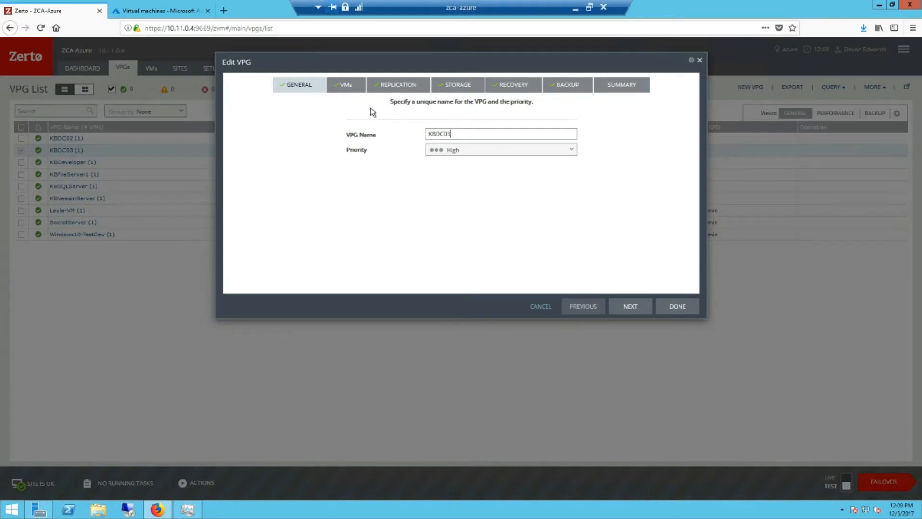
{"action": "left_click", "coordinate": [457, 134]}
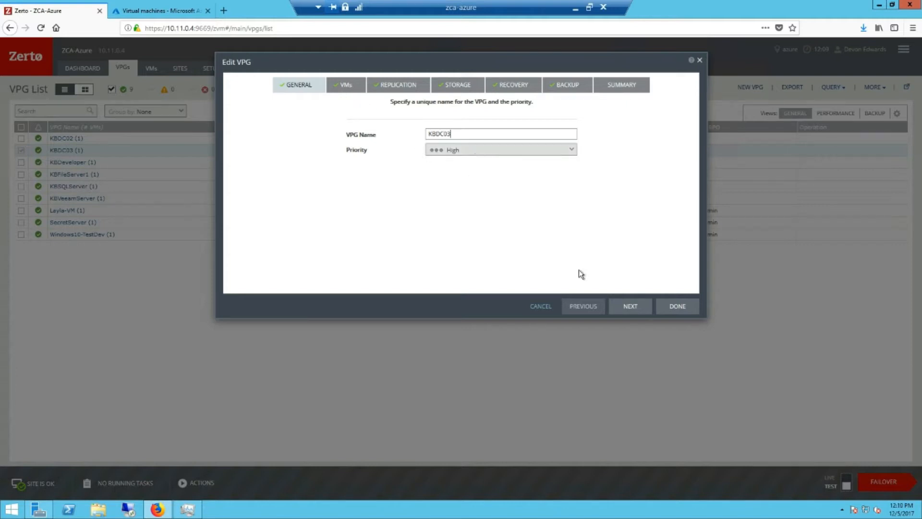
{"action": "left_click", "coordinate": [619, 309]}
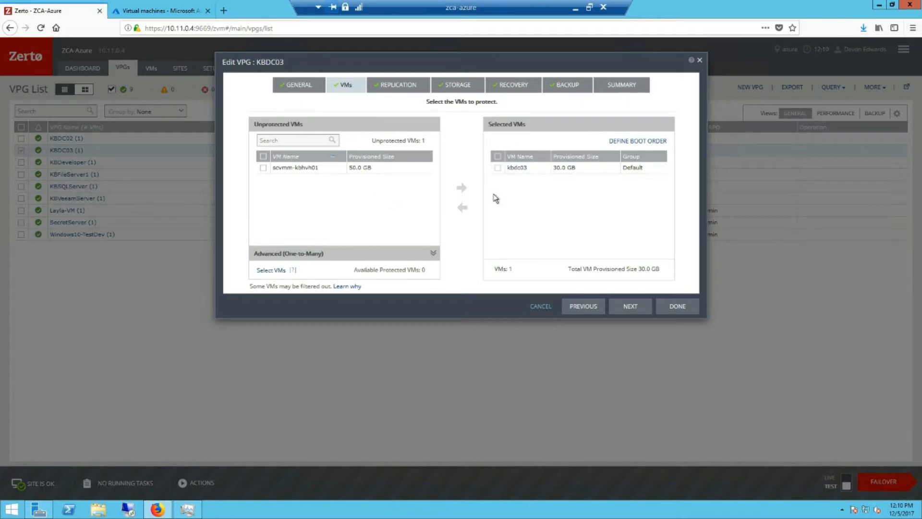
Advance the KBDC03 edit from the VMs step to the Replication settings.
{"action": "left_click", "coordinate": [648, 308]}
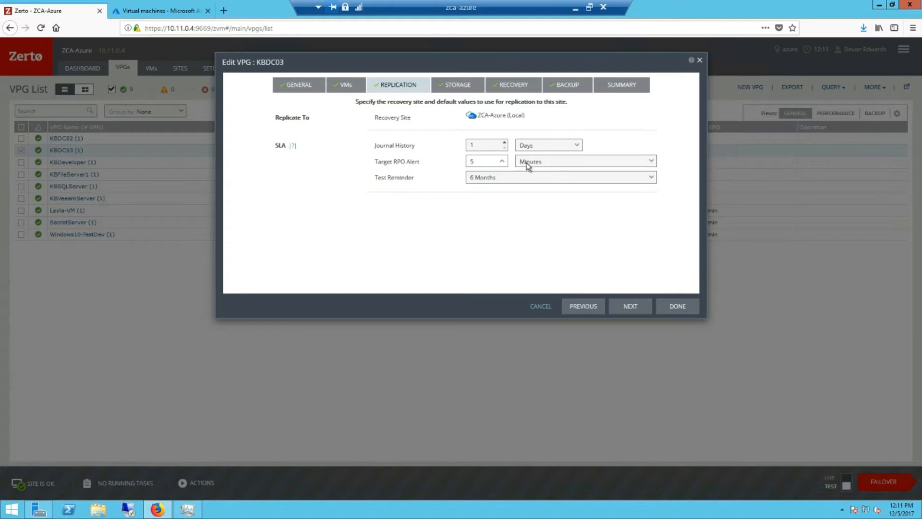
Keep the Target RPO Alert units at Minutes and advance past the replication settings.
{"action": "left_click", "coordinate": [551, 163]}
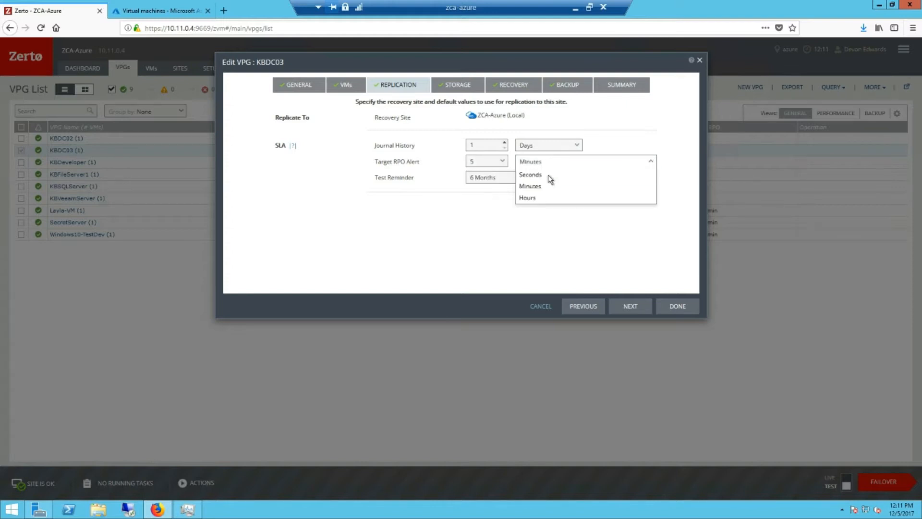
{"action": "left_click", "coordinate": [441, 218]}
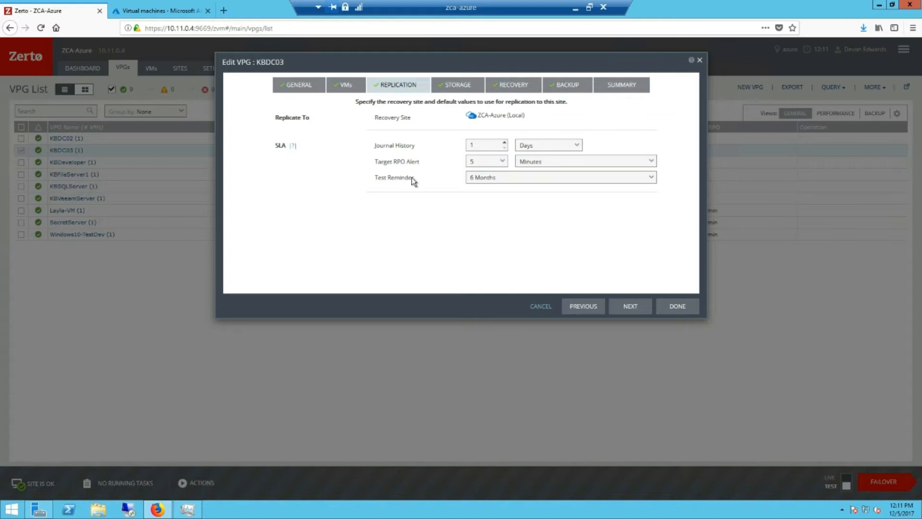
{"action": "left_click", "coordinate": [629, 307]}
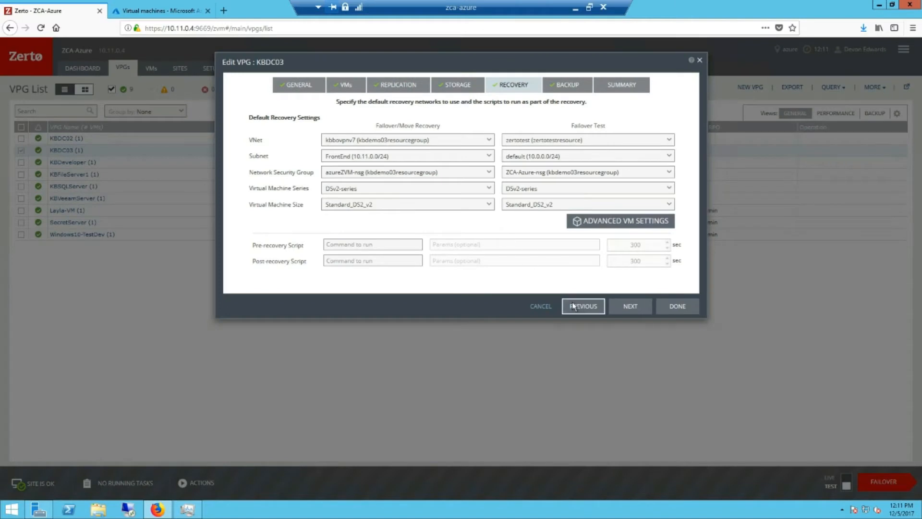
Go back to the Storage step to review the 30.0 GB kbdc03 volume.
{"action": "left_click", "coordinate": [573, 306]}
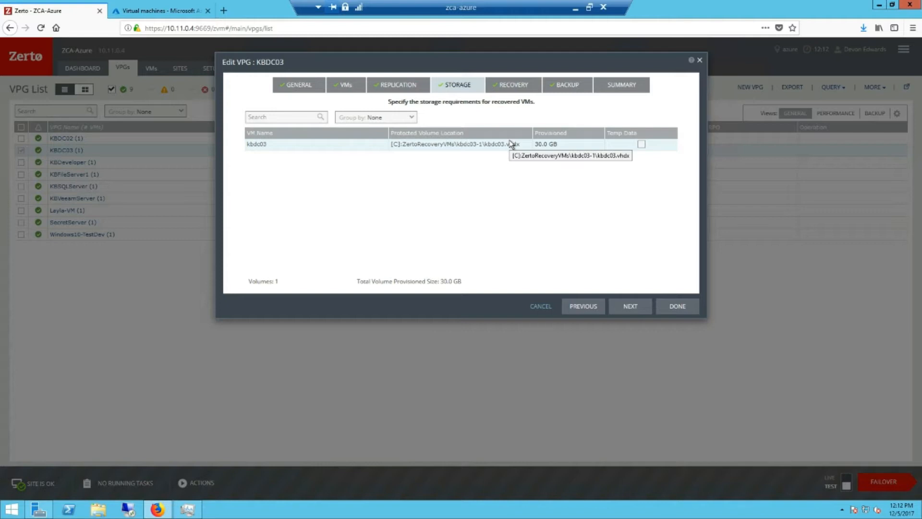
On the Recovery step, set failover VM series to DSv2-series with Standard_DS2_v2 size.
{"action": "left_click", "coordinate": [630, 306]}
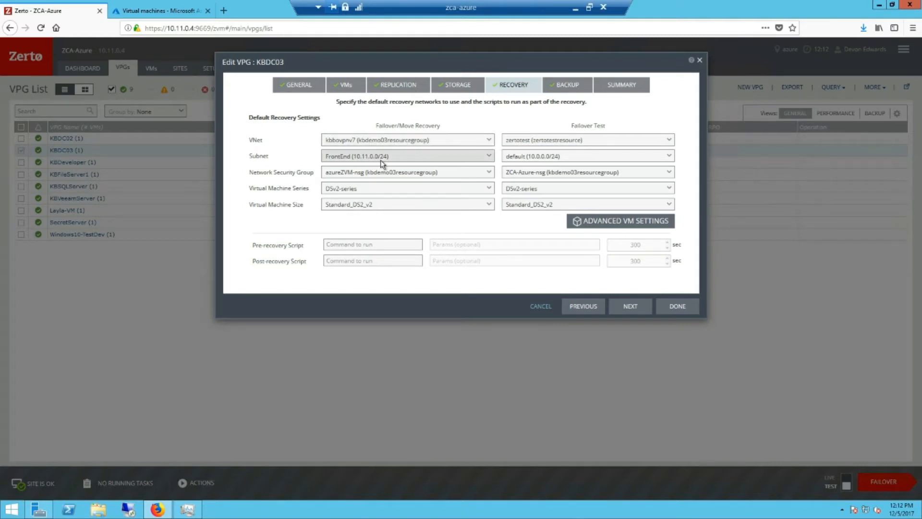
{"action": "left_click", "coordinate": [345, 191]}
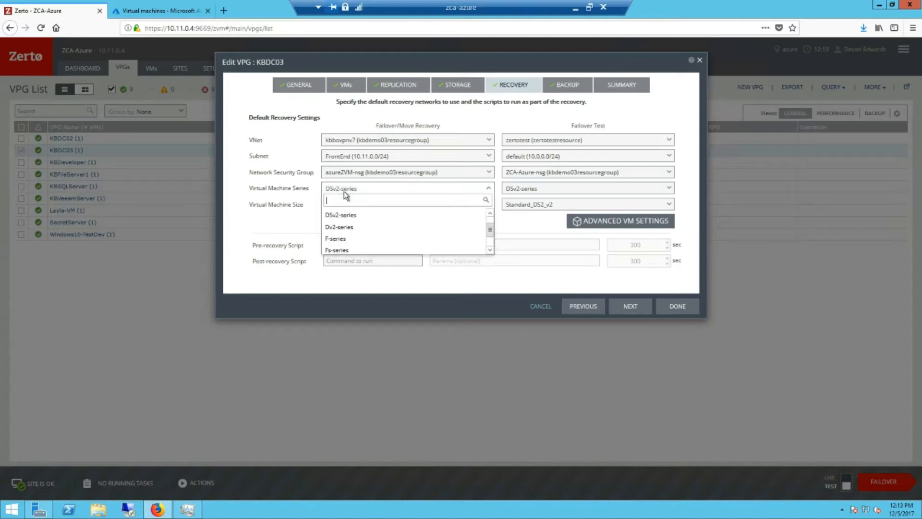
{"action": "left_click", "coordinate": [350, 221]}
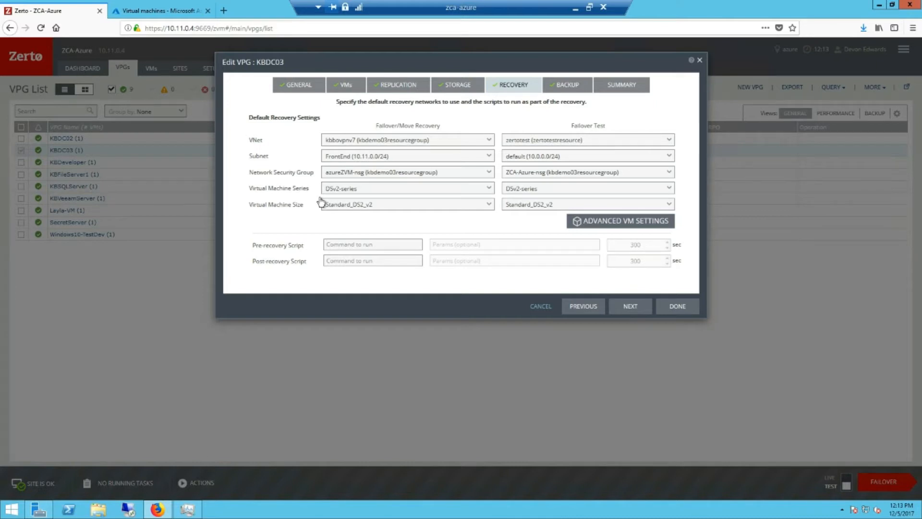
{"action": "left_click", "coordinate": [338, 207]}
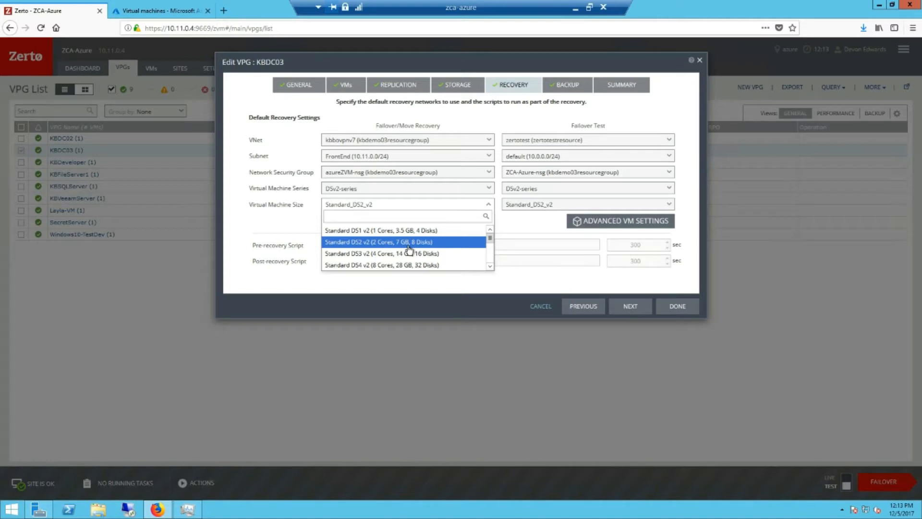
{"action": "left_click", "coordinate": [291, 214]}
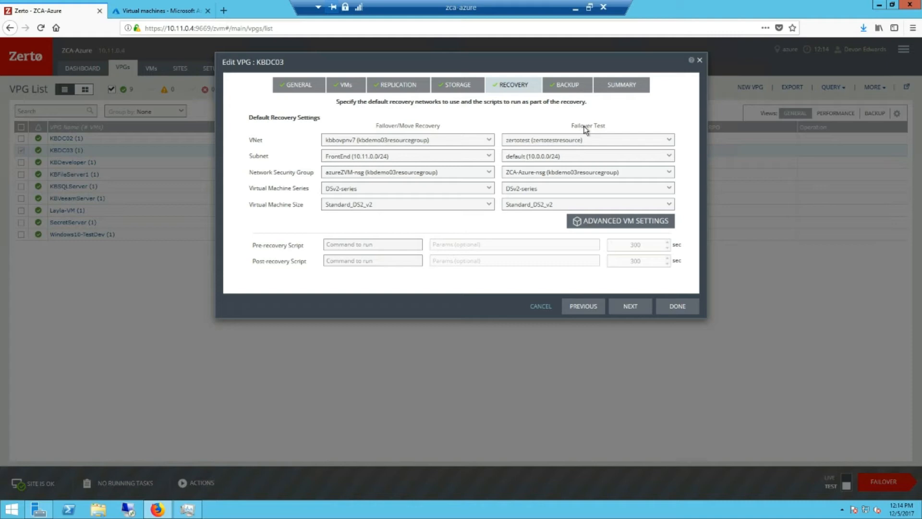
Review kbdc03's advanced VM settings (IPs 10.11.0.78, 10.0.0.78), then go to Azure virtual machines.
{"action": "left_click", "coordinate": [596, 223]}
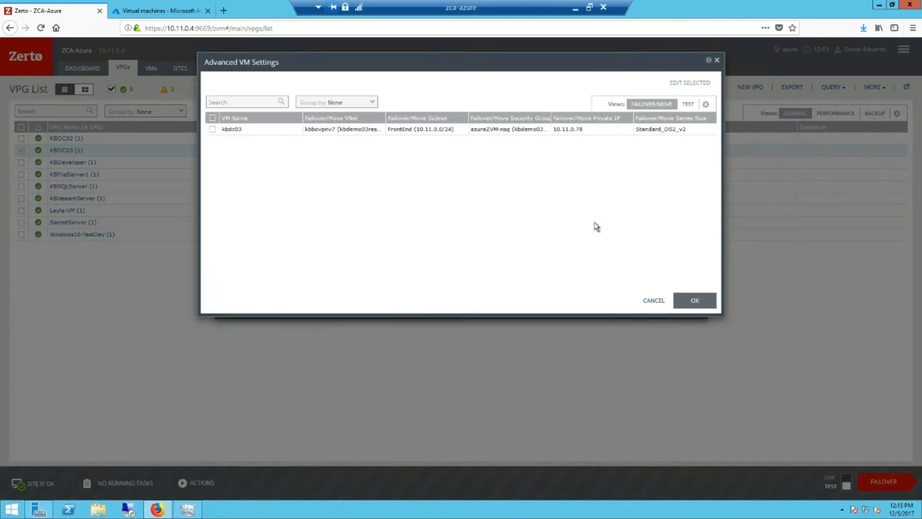
{"action": "left_click", "coordinate": [212, 129]}
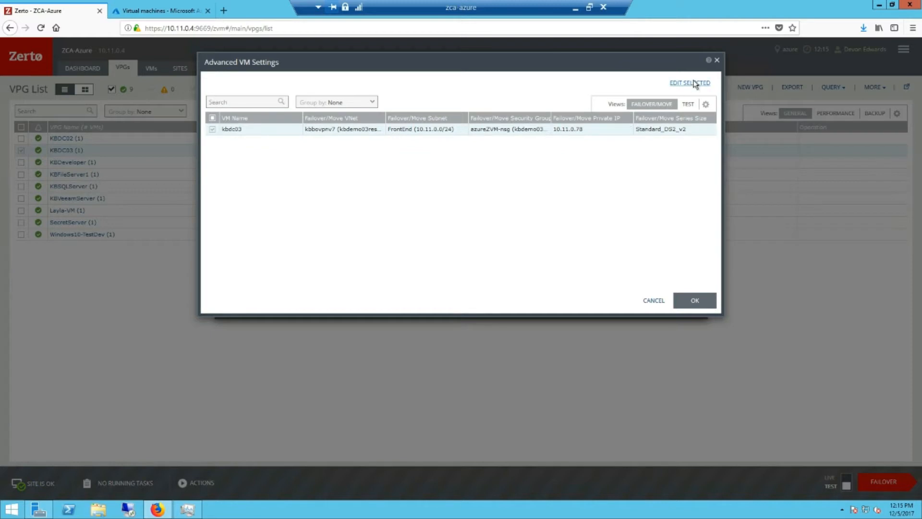
{"action": "left_click", "coordinate": [694, 83]}
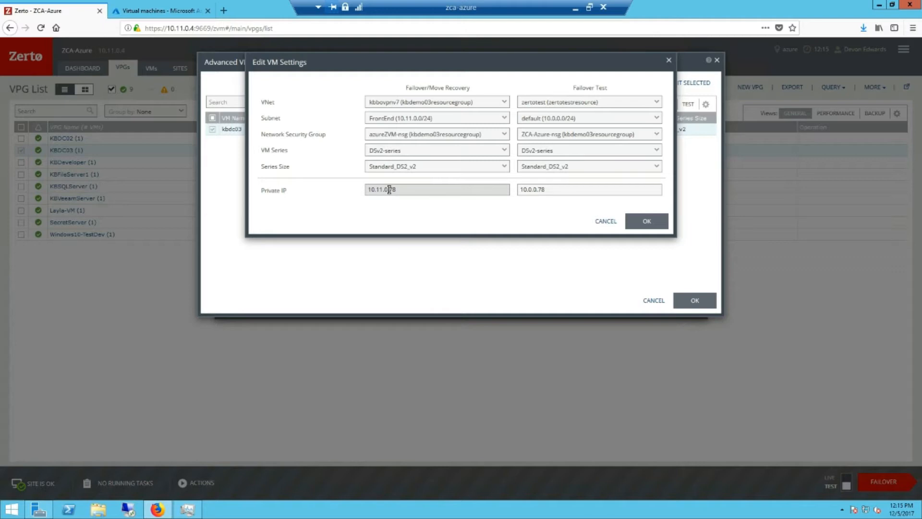
{"action": "left_click", "coordinate": [183, 9]}
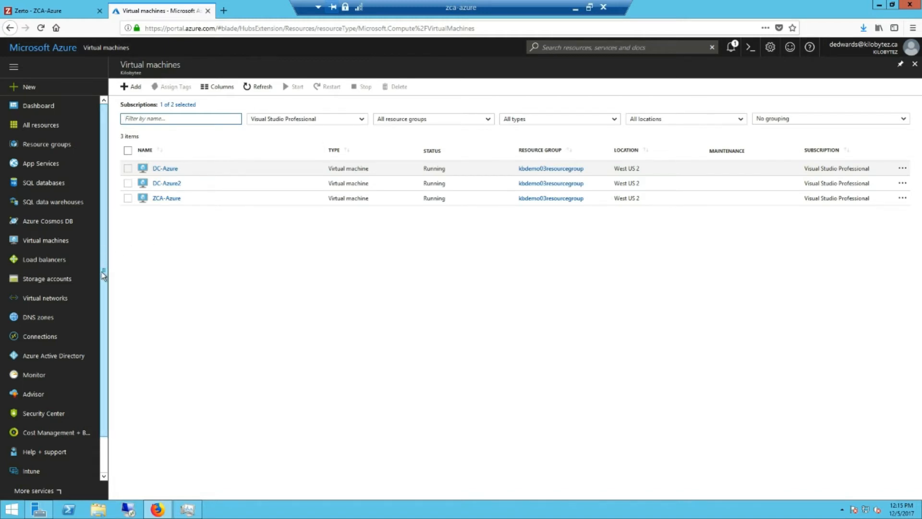
Show kbbovpnv7's custom DNS servers: 10.0.1.77, 10.11.0.77, 10.11.0.78 and 10.11.0.79.
{"action": "scroll", "coordinate": [53, 262], "scroll_direction": "down", "scroll_amount": 1}
{"action": "left_click", "coordinate": [53, 273]}
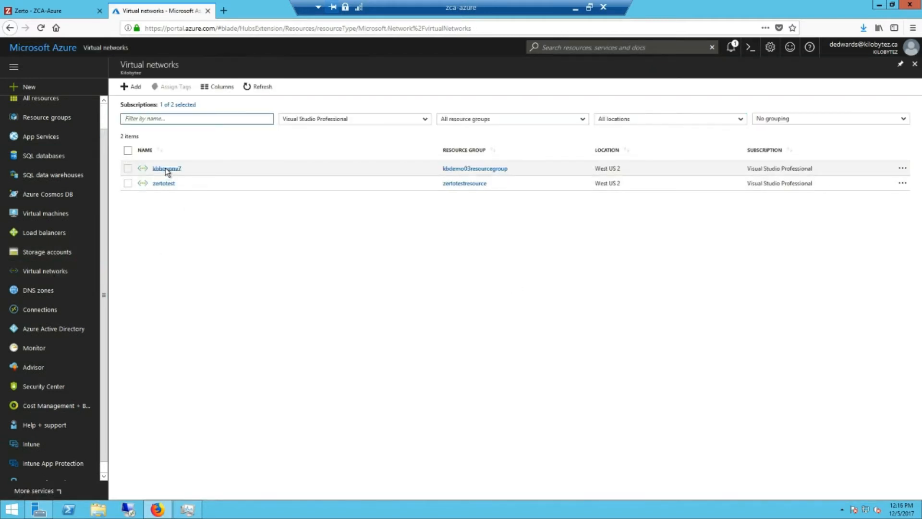
{"action": "left_click", "coordinate": [165, 168]}
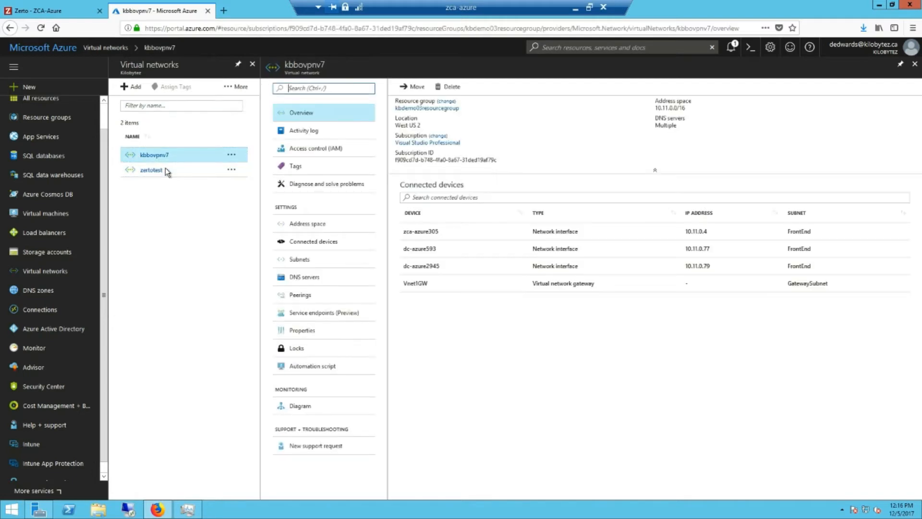
{"action": "left_click", "coordinate": [317, 277]}
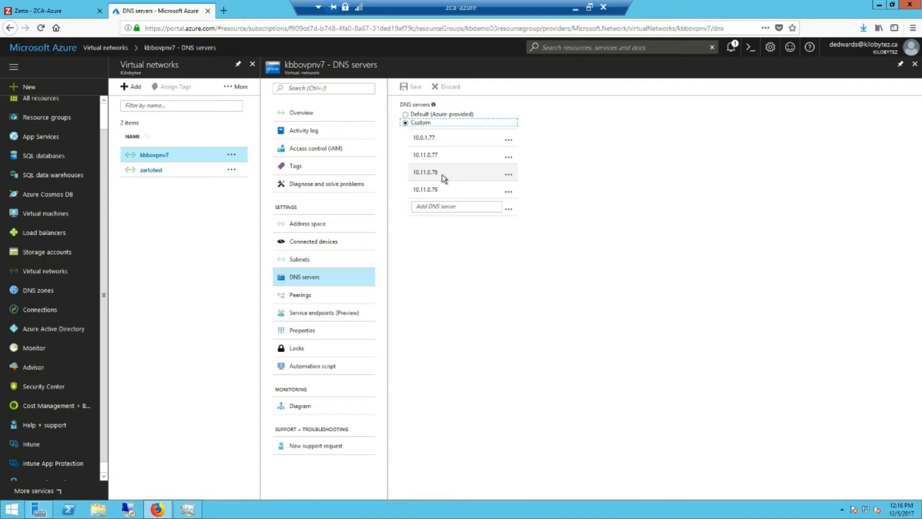
Open the zertotest virtual network's DNS server settings, showing custom DNS 10.0.0.78.
{"action": "left_click", "coordinate": [183, 169]}
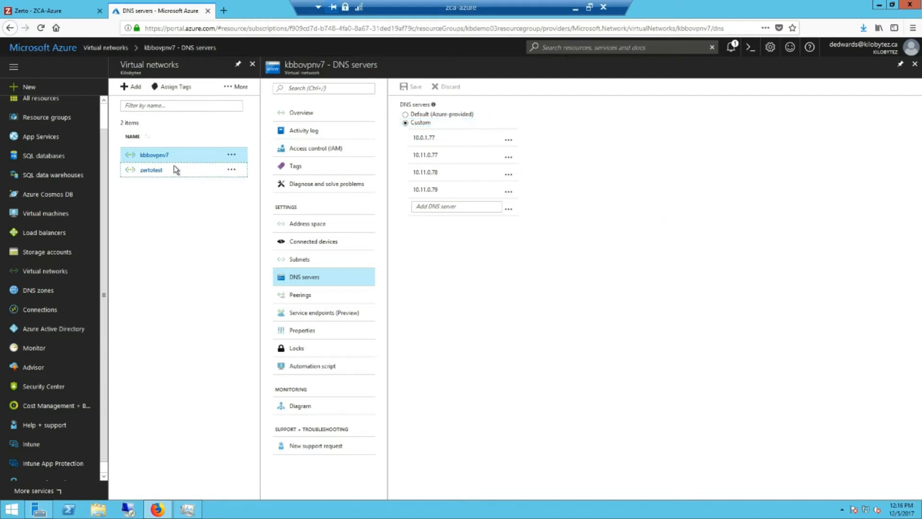
{"action": "left_click", "coordinate": [159, 171]}
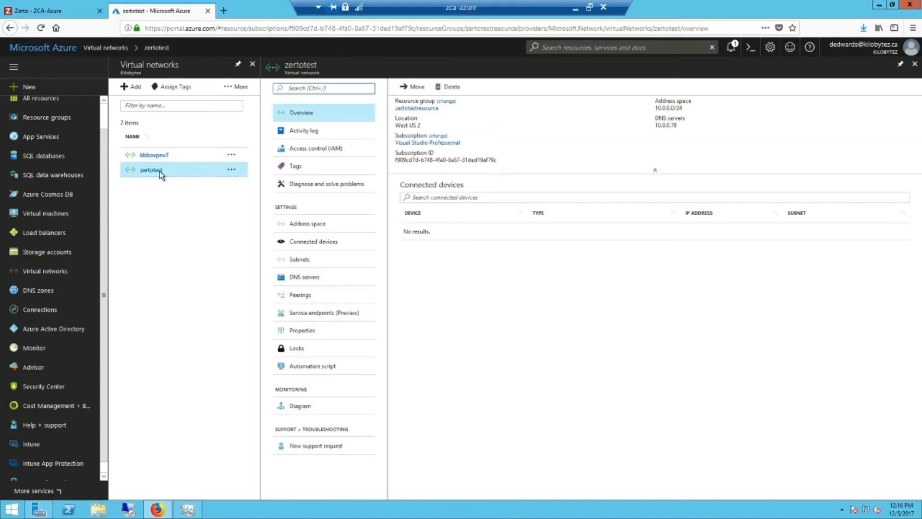
{"action": "left_click", "coordinate": [319, 277]}
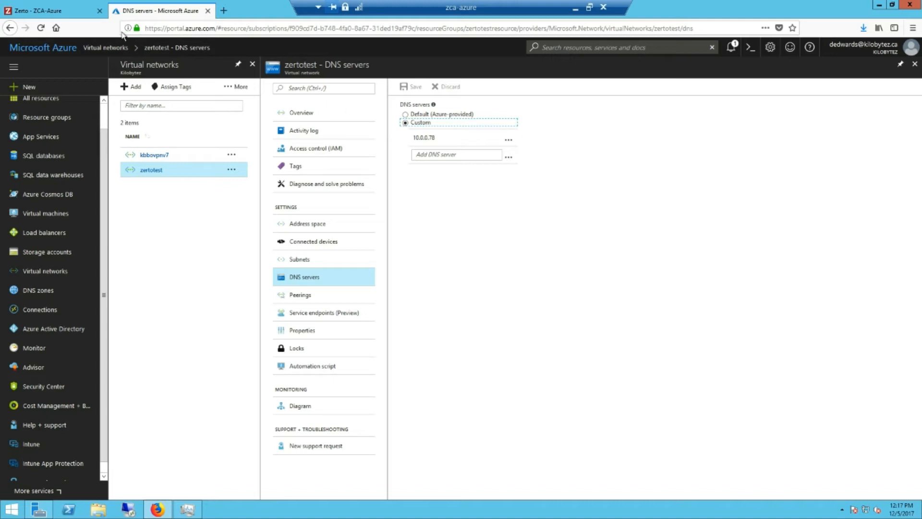
Back in Zerto, confirm kbdc03's private IPs 10.11.0.78 and 10.0.0.78 and accept both settings dialogs.
{"action": "left_click", "coordinate": [76, 10]}
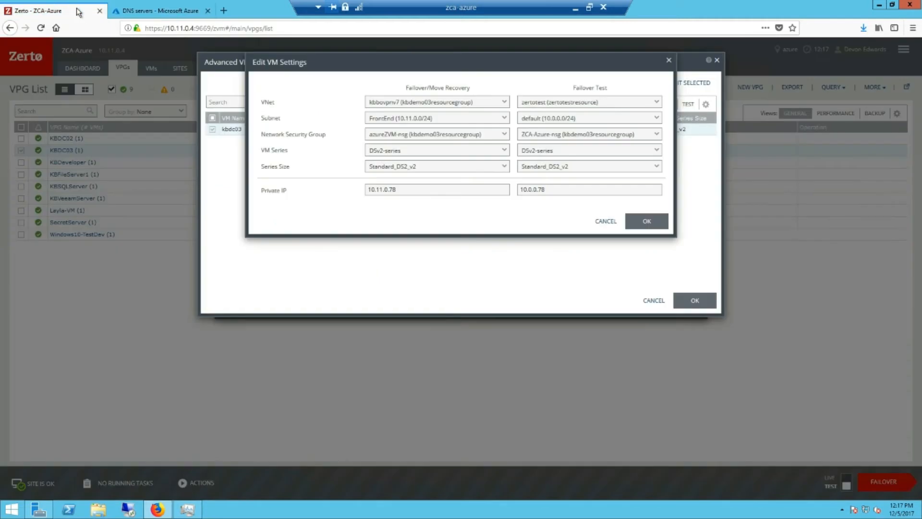
{"action": "left_click", "coordinate": [431, 189]}
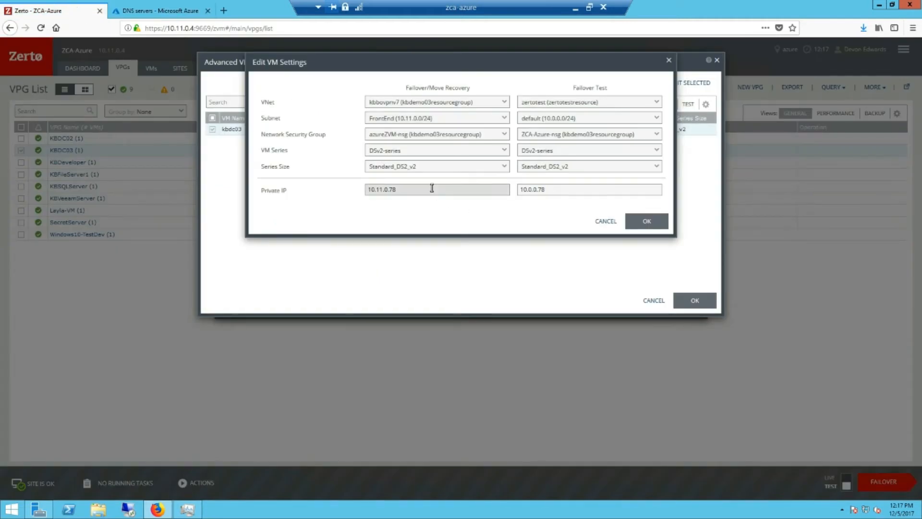
{"action": "left_click", "coordinate": [531, 189]}
{"action": "left_click", "coordinate": [637, 222]}
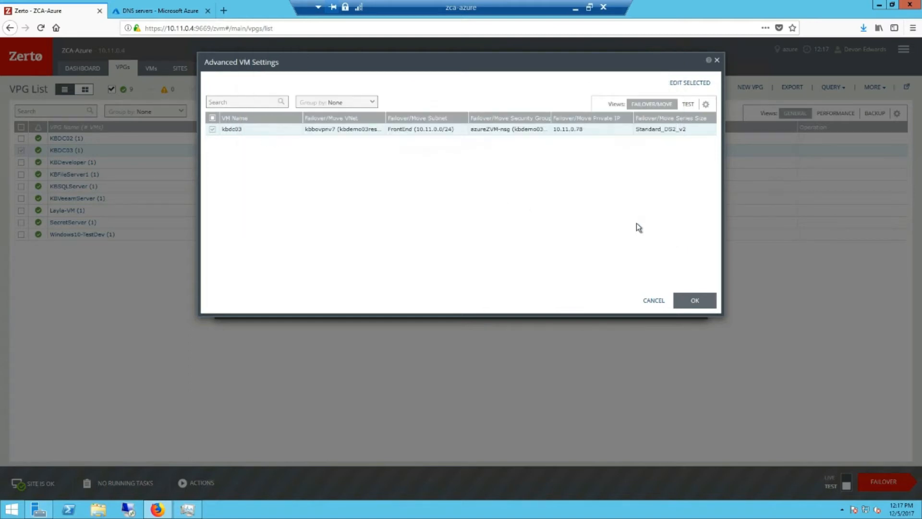
{"action": "left_click", "coordinate": [684, 303]}
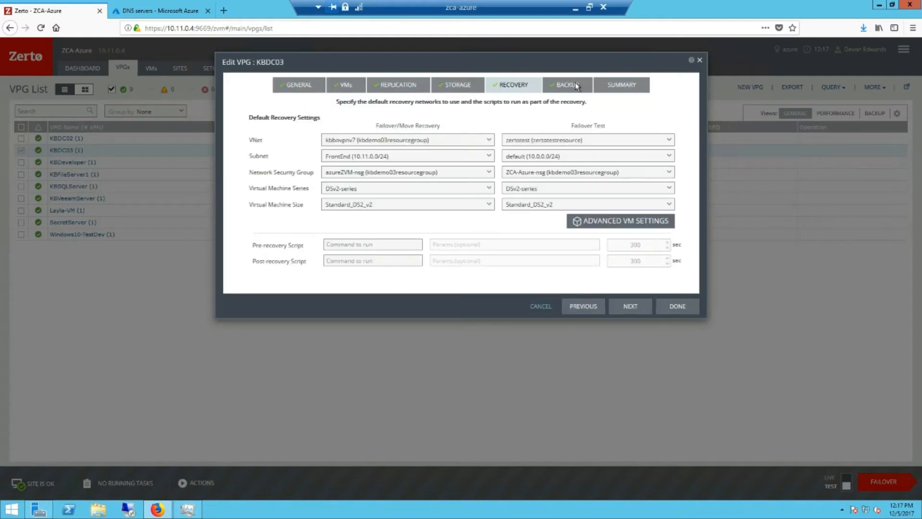
Advance the KBDC03 edit past Backup to the Summary, which shows backup not configured.
{"action": "left_click", "coordinate": [630, 306]}
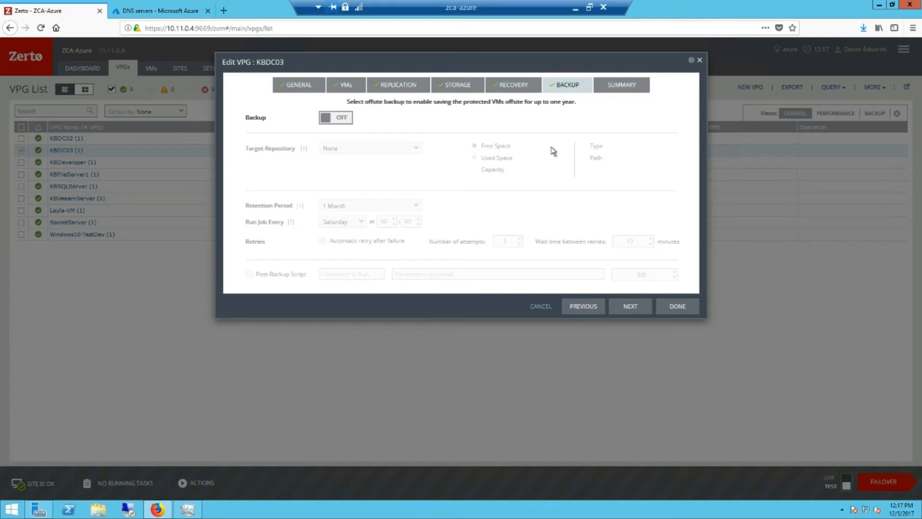
{"action": "left_click", "coordinate": [627, 303]}
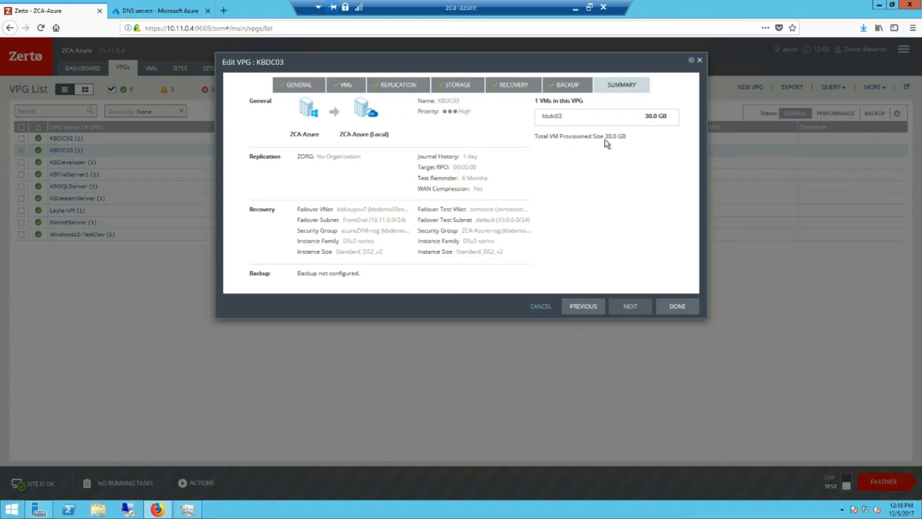
Save the KBDC03 group changes, then toggle failover mode to Live and back to Test.
{"action": "left_click", "coordinate": [686, 313]}
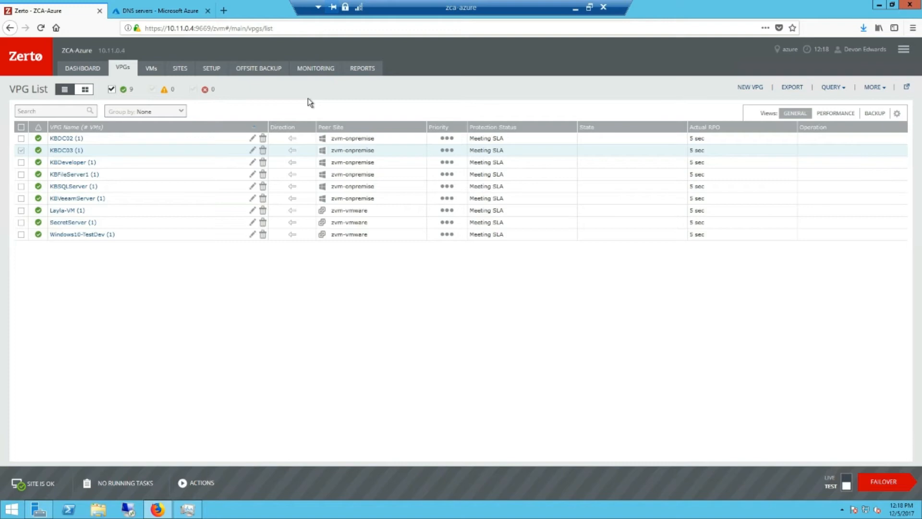
{"action": "left_click", "coordinate": [846, 484]}
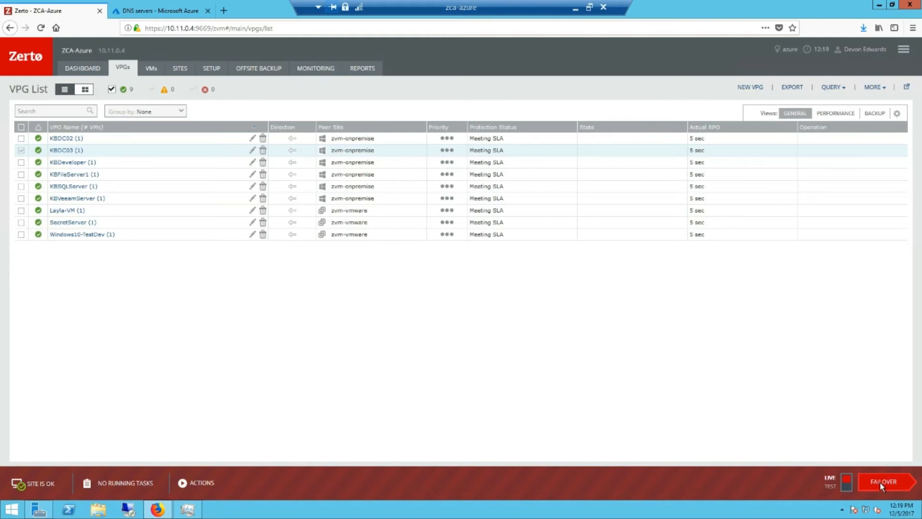
{"action": "left_click", "coordinate": [847, 486]}
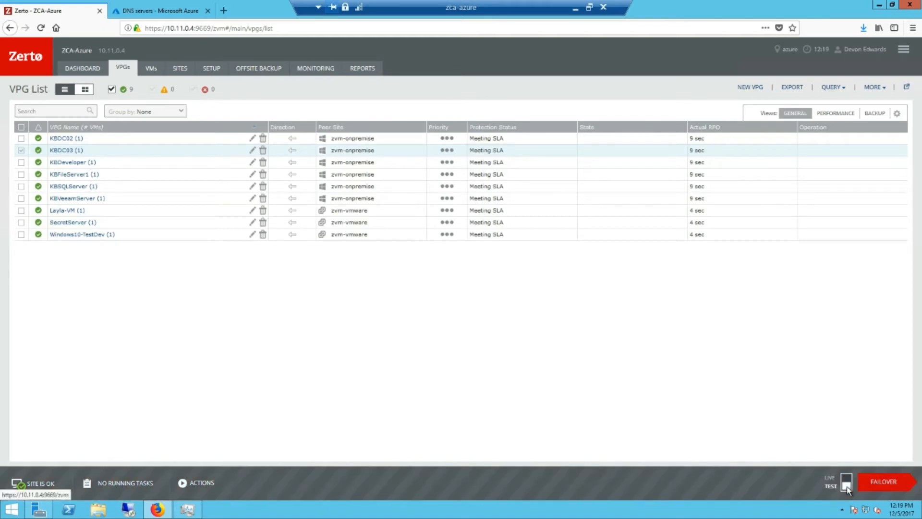
Begin a failover test with all nine VPGs selected and continue to execution parameters.
{"action": "left_click", "coordinate": [874, 487]}
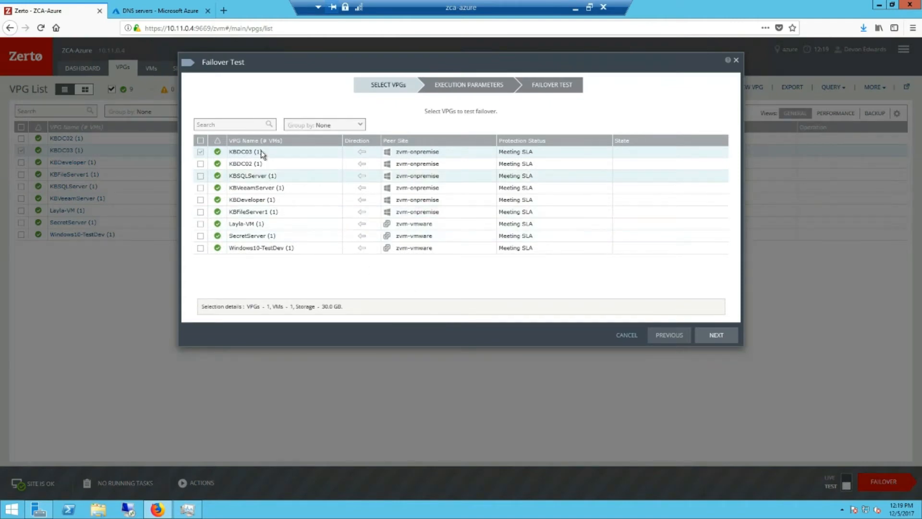
{"action": "left_click", "coordinate": [201, 140]}
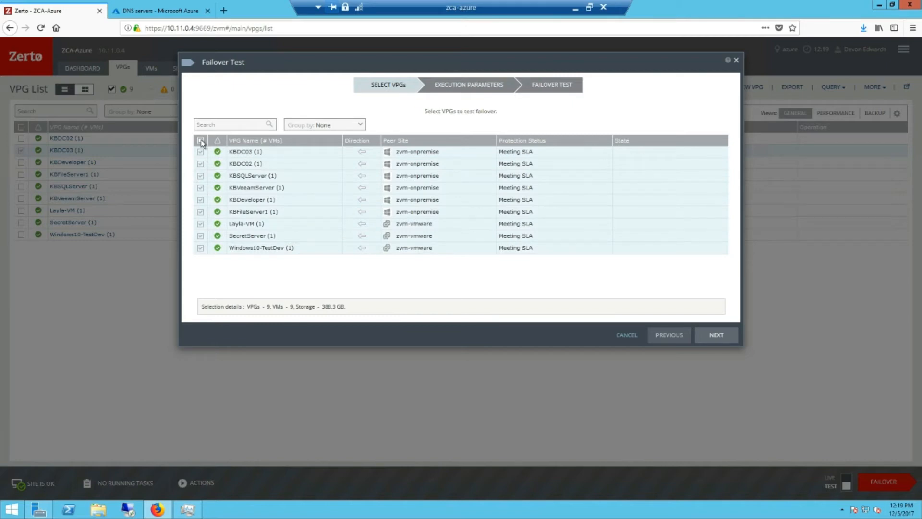
{"action": "left_click", "coordinate": [716, 336]}
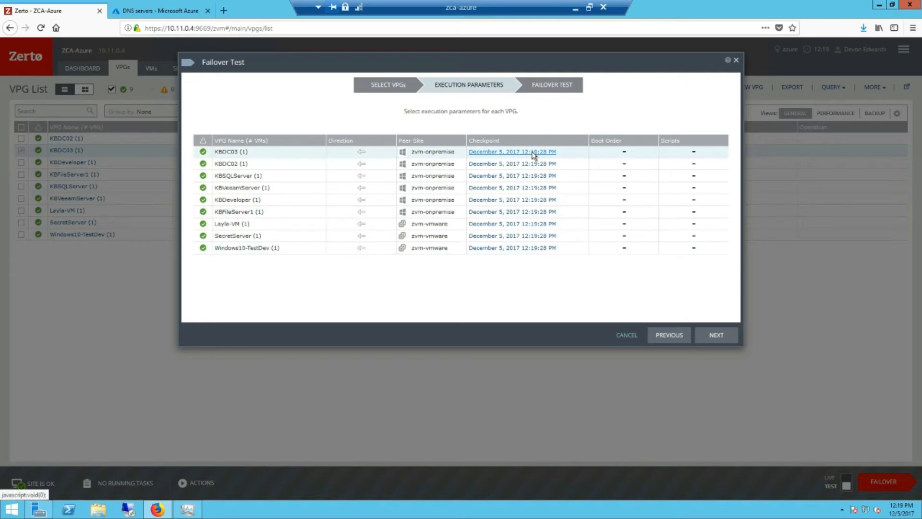
Change KBFileServer1's checkpoint to 12:06:34 PM, December 5, 2017; others stay at 12:19:28 PM.
{"action": "left_click", "coordinate": [491, 215]}
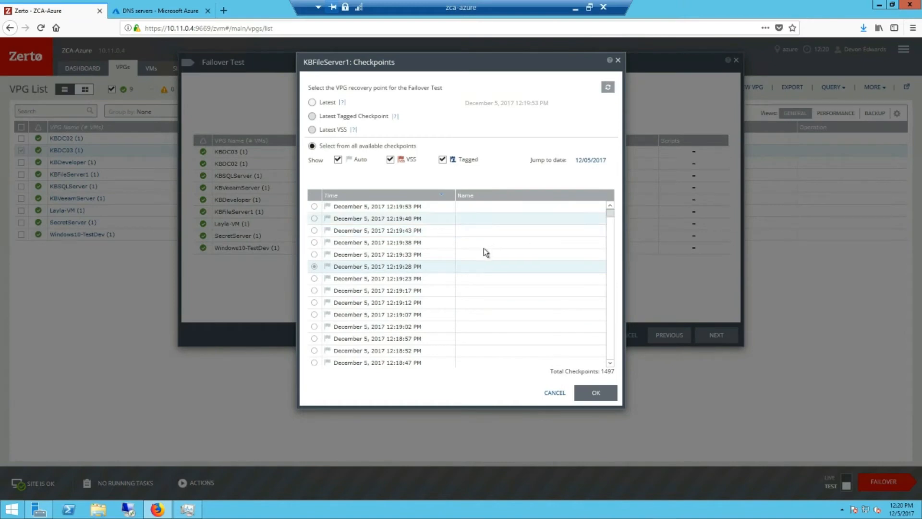
{"action": "scroll", "coordinate": [484, 249], "scroll_direction": "down", "scroll_amount": 2}
{"action": "scroll", "coordinate": [483, 248], "scroll_direction": "down", "scroll_amount": 3}
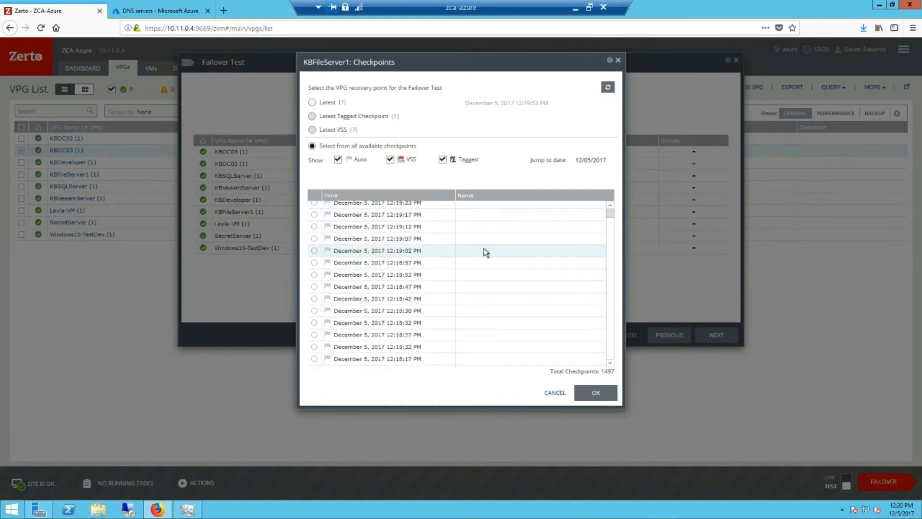
{"action": "scroll", "coordinate": [483, 248], "scroll_direction": "down", "scroll_amount": 4}
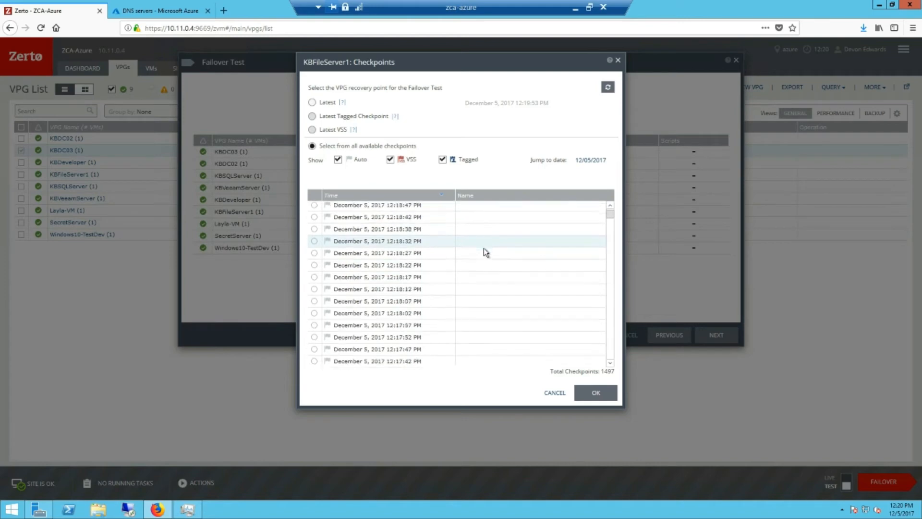
{"action": "scroll", "coordinate": [483, 248], "scroll_direction": "down", "scroll_amount": 1}
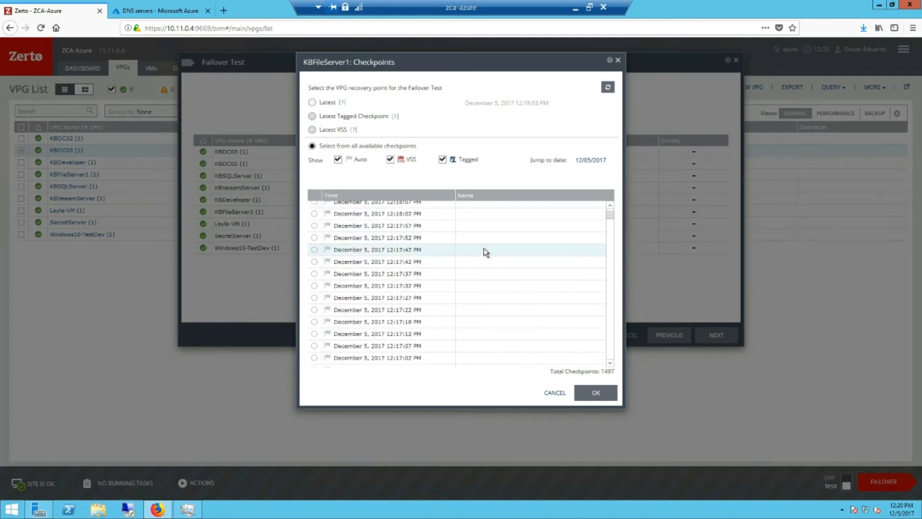
{"action": "scroll", "coordinate": [483, 248], "scroll_direction": "down", "scroll_amount": 3}
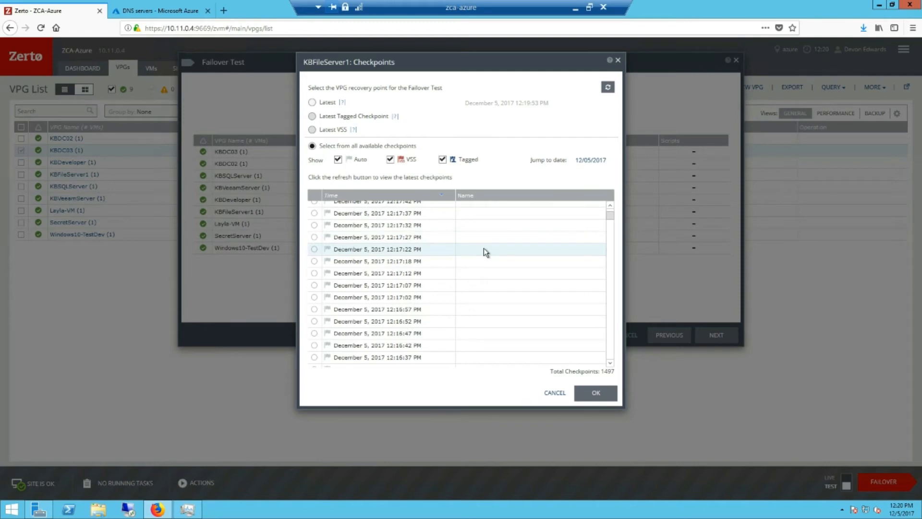
{"action": "scroll", "coordinate": [483, 248], "scroll_direction": "down", "scroll_amount": 3}
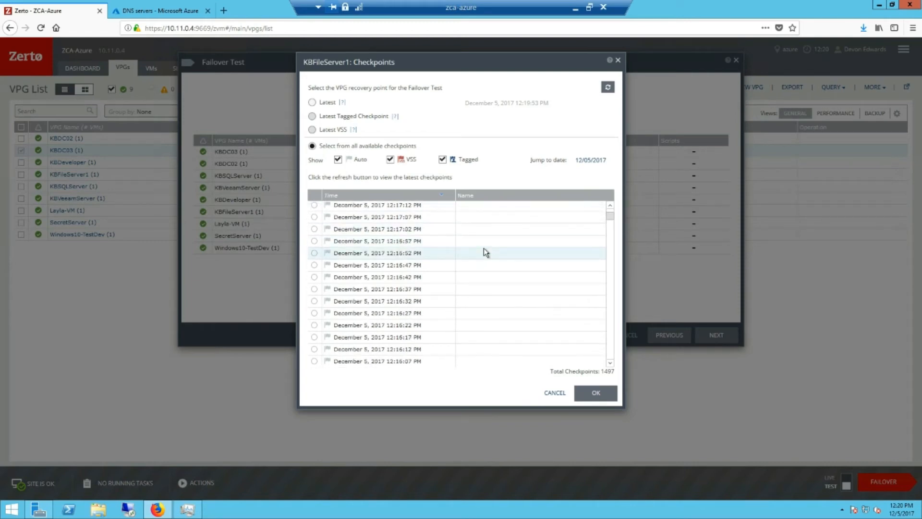
{"action": "scroll", "coordinate": [483, 248], "scroll_direction": "down", "scroll_amount": 3}
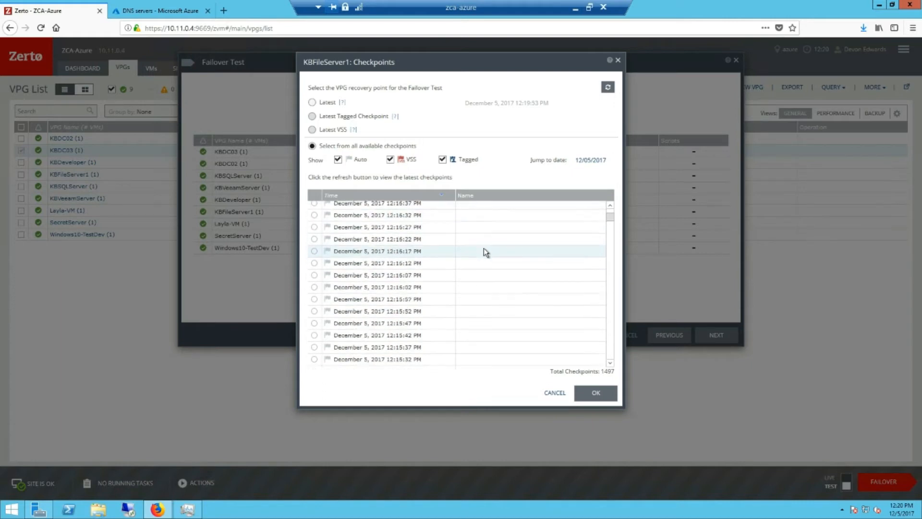
{"action": "scroll", "coordinate": [483, 248], "scroll_direction": "down", "scroll_amount": 2}
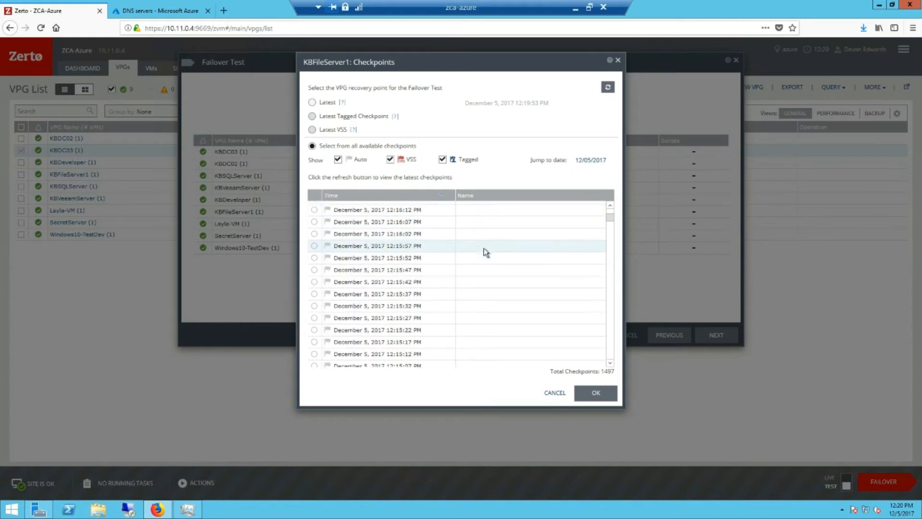
{"action": "scroll", "coordinate": [484, 248], "scroll_direction": "down", "scroll_amount": 5}
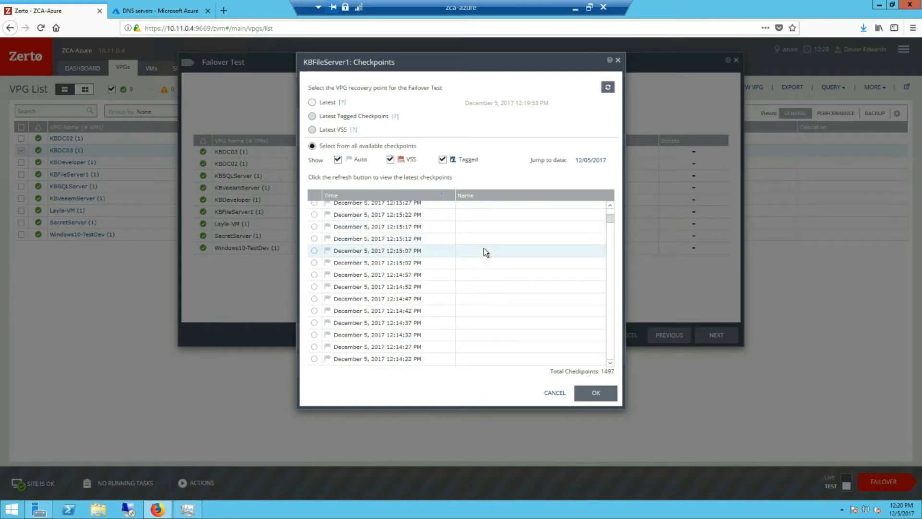
{"action": "scroll", "coordinate": [483, 248], "scroll_direction": "down", "scroll_amount": 2}
{"action": "scroll", "coordinate": [483, 252], "scroll_direction": "down", "scroll_amount": 1}
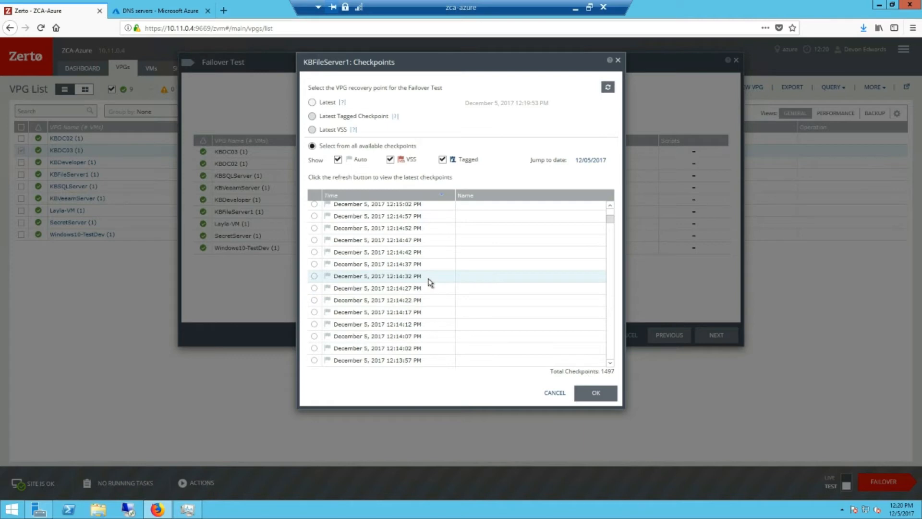
{"action": "scroll", "coordinate": [431, 282], "scroll_direction": "down", "scroll_amount": 20}
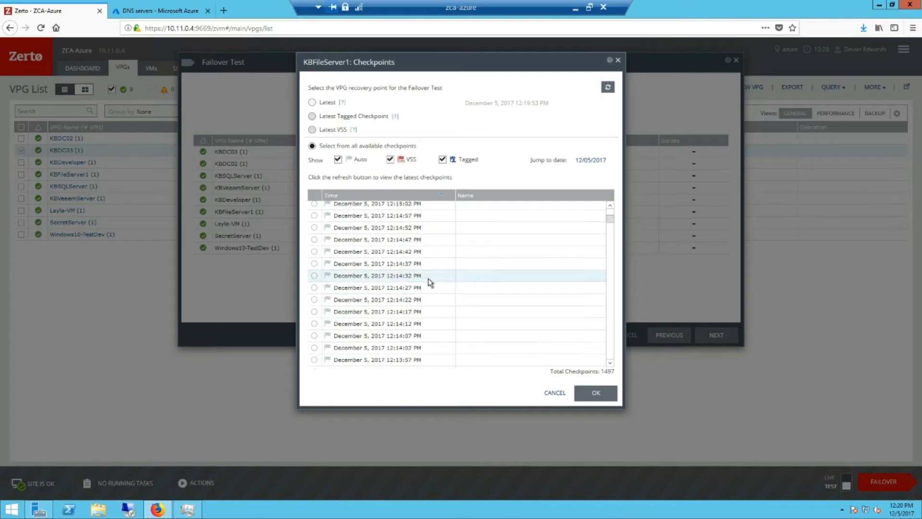
{"action": "scroll", "coordinate": [430, 282], "scroll_direction": "down", "scroll_amount": 7}
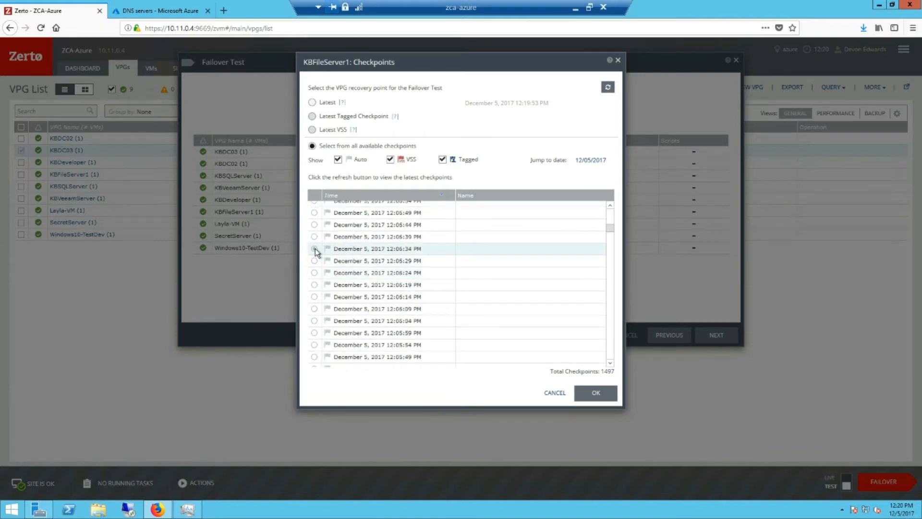
{"action": "left_click", "coordinate": [314, 249]}
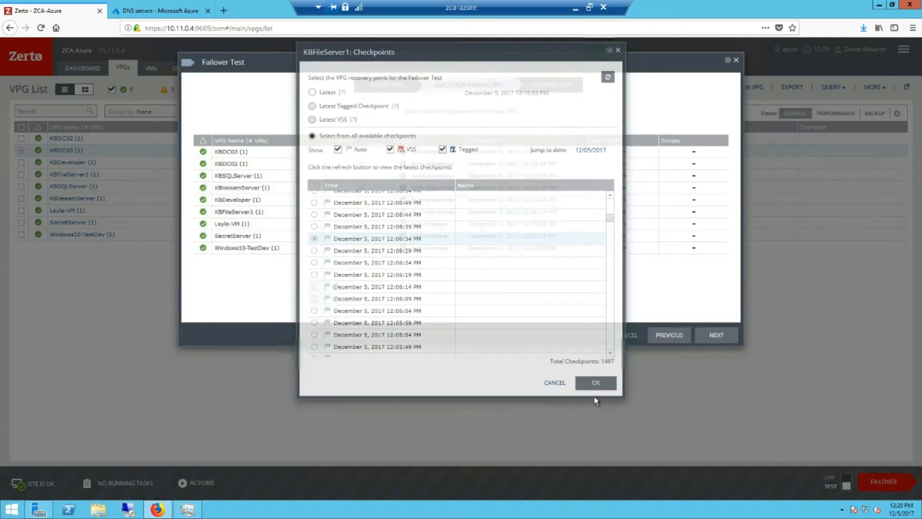
{"action": "left_click", "coordinate": [595, 392]}
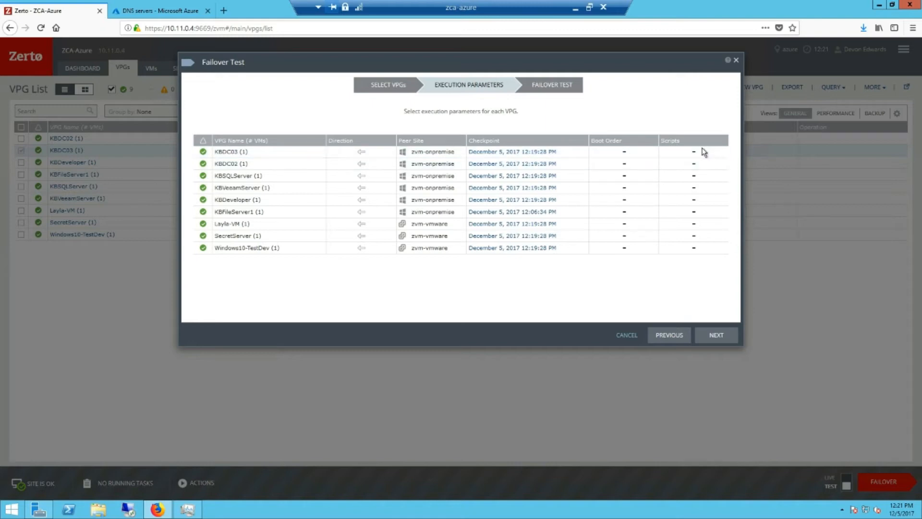
Go to the final Failover Test page and launch the test for all nine VPGs.
{"action": "left_click", "coordinate": [722, 334]}
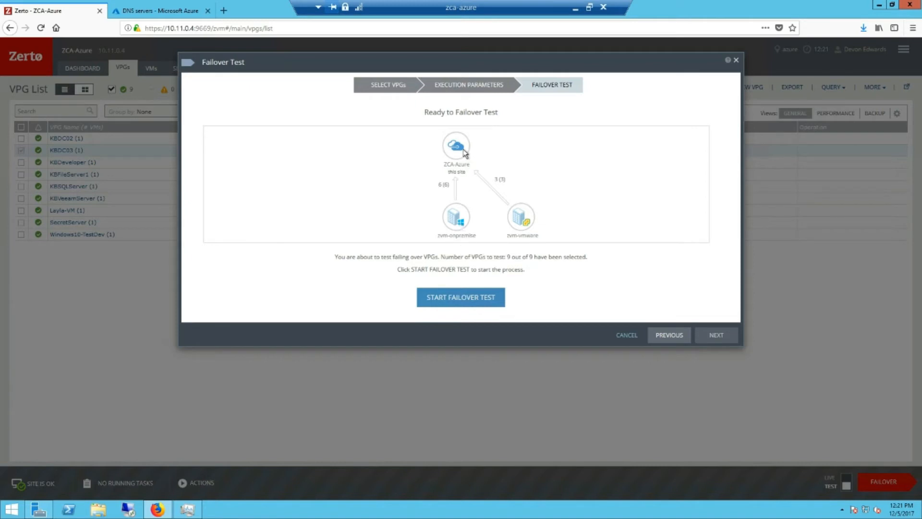
{"action": "left_click", "coordinate": [454, 297]}
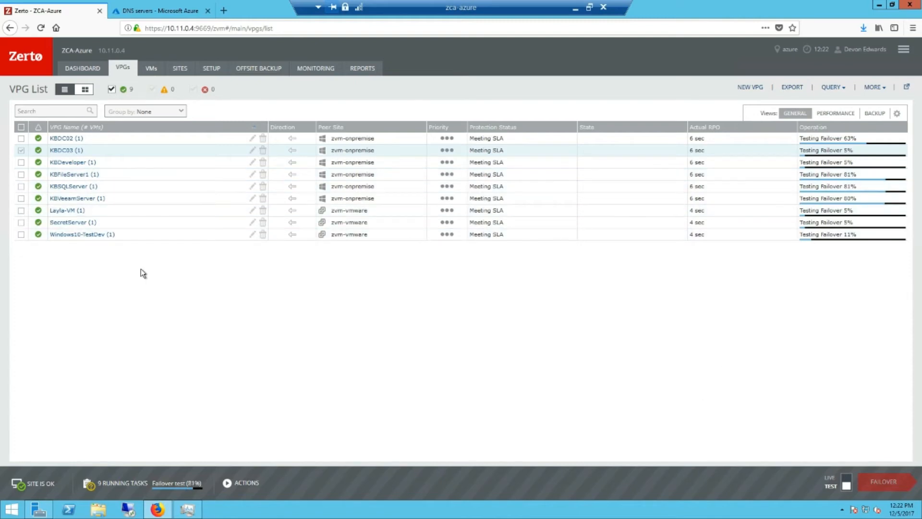
Refresh Azure's virtual machine list until the -testingrecovery VMs appear, then return to Zerto.
{"action": "left_click", "coordinate": [176, 13]}
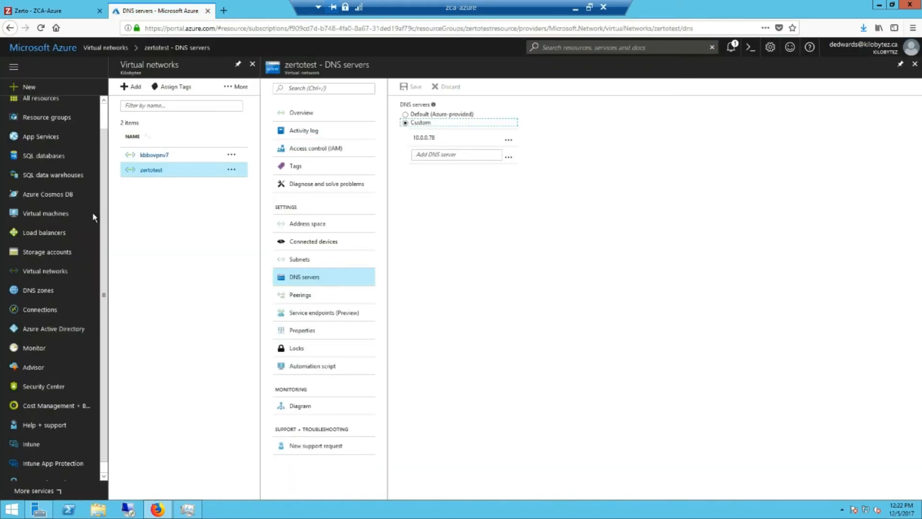
{"action": "left_click", "coordinate": [53, 210]}
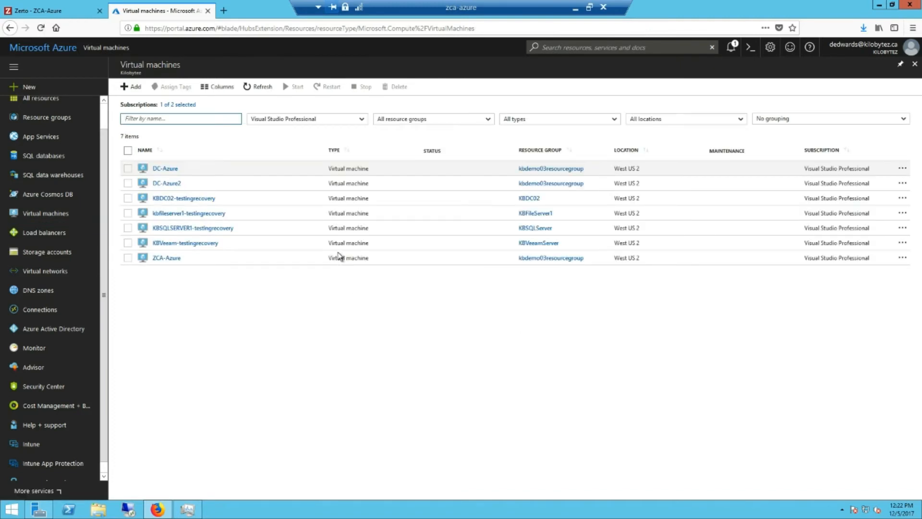
{"action": "left_click", "coordinate": [257, 84]}
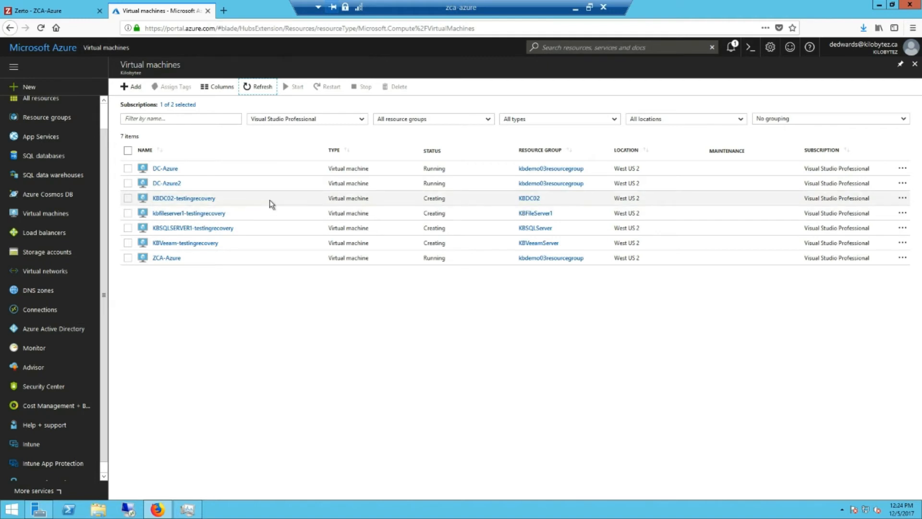
{"action": "left_click", "coordinate": [260, 87]}
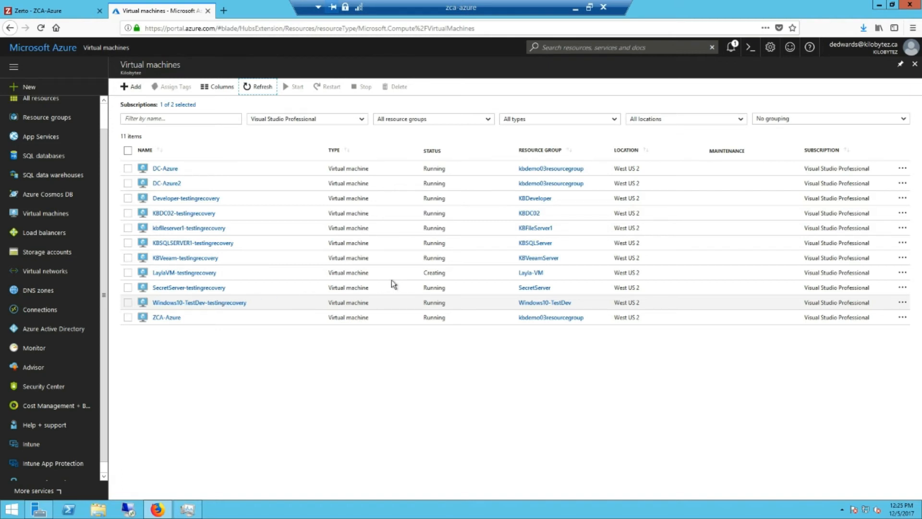
{"action": "left_click", "coordinate": [72, 11]}
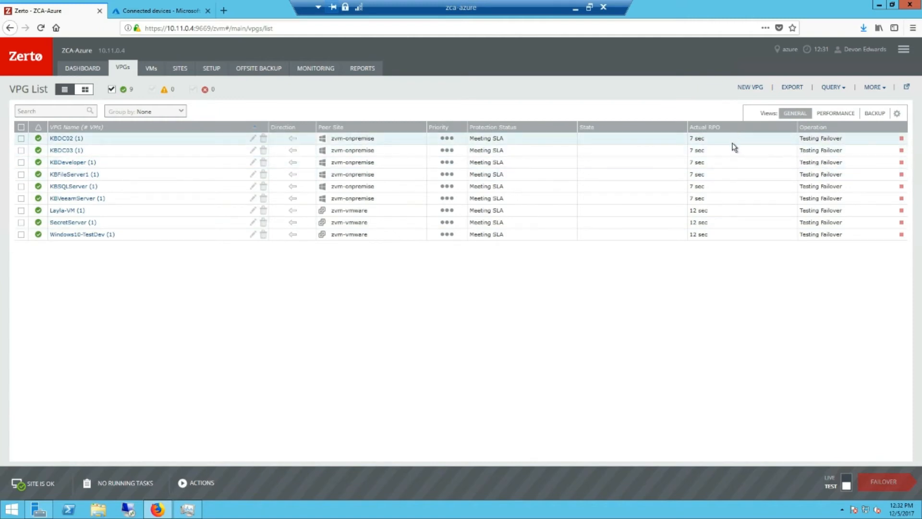
Return to the Azure portal to view the zertotest network's connected devices.
{"action": "left_click", "coordinate": [163, 12]}
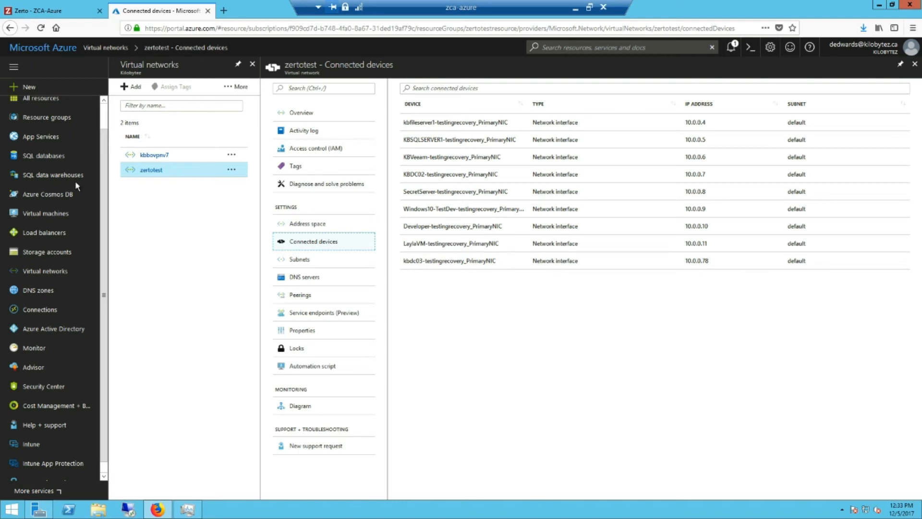
Open the Windows10-TestDev-testingrecovery VM from the Virtual machines list.
{"action": "left_click", "coordinate": [45, 214]}
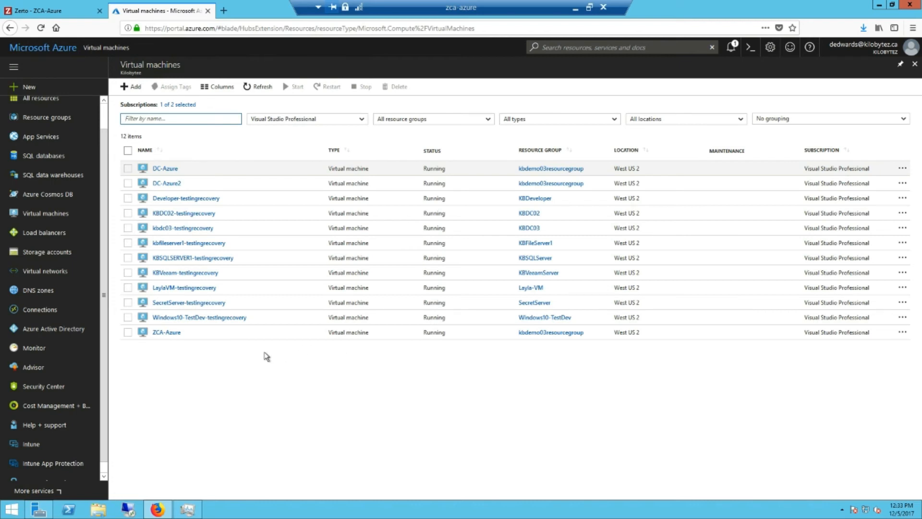
{"action": "left_click", "coordinate": [197, 318]}
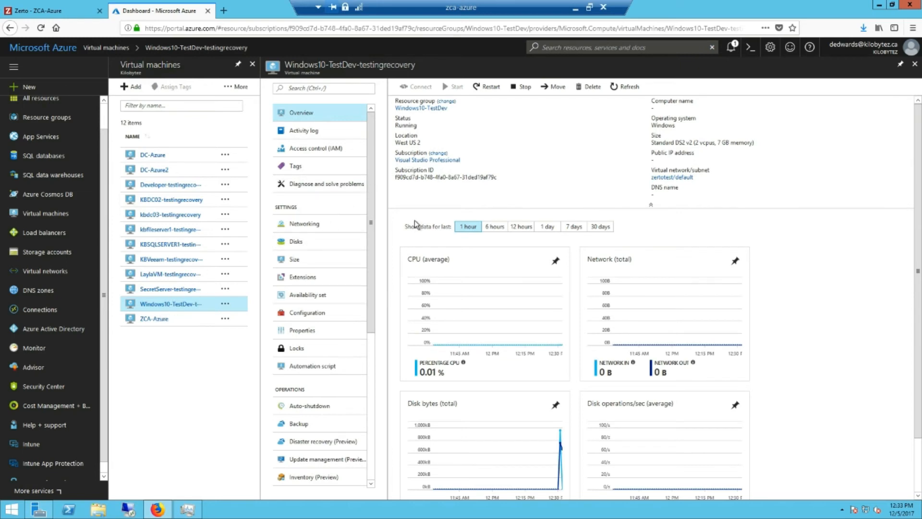
Assign a new dynamic public IP address to the VM's network interface configuration and save.
{"action": "left_click", "coordinate": [319, 224]}
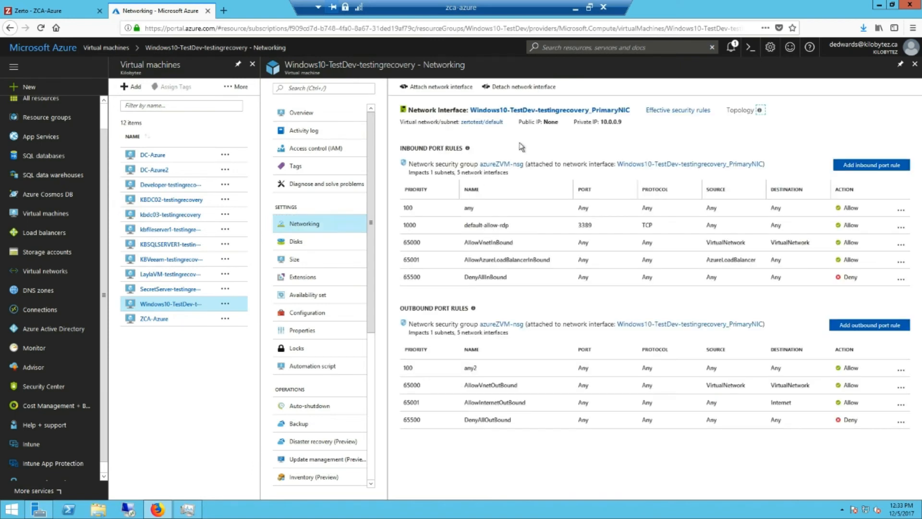
{"action": "left_click", "coordinate": [542, 111]}
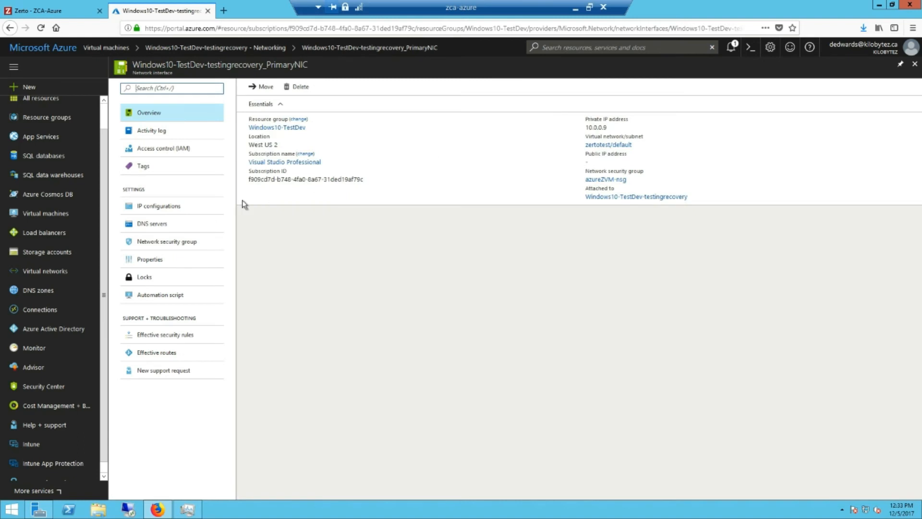
{"action": "left_click", "coordinate": [174, 201]}
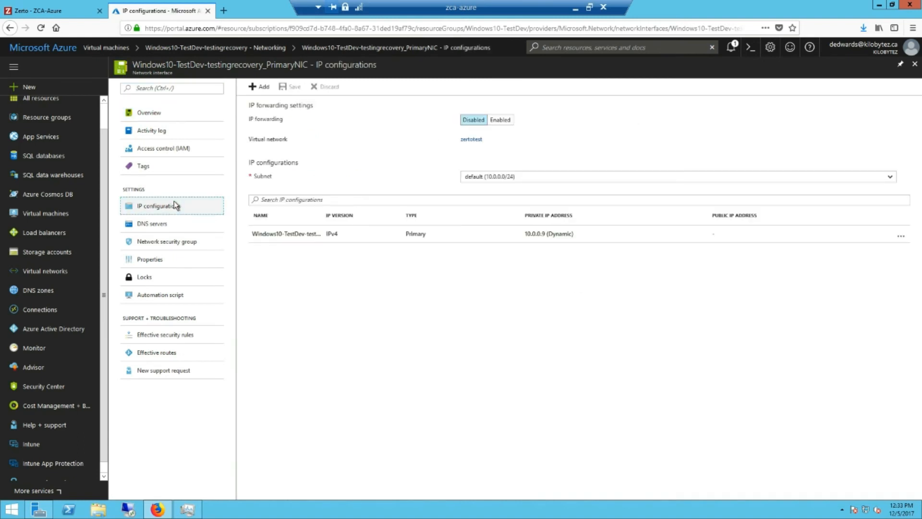
{"action": "left_click", "coordinate": [304, 234]}
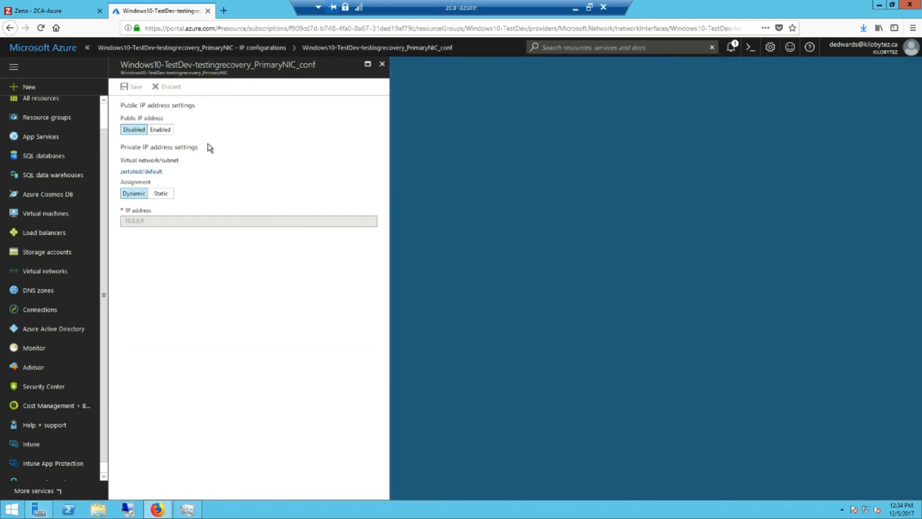
{"action": "left_click", "coordinate": [160, 130]}
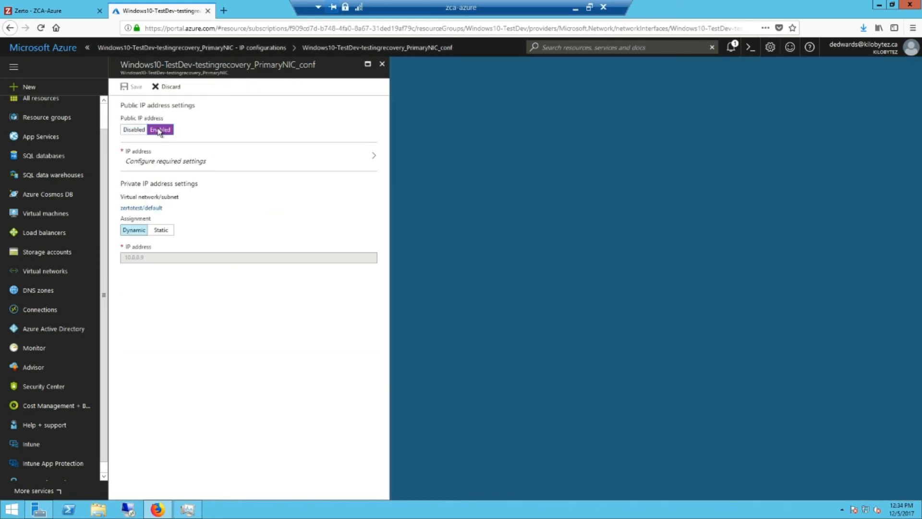
{"action": "left_click", "coordinate": [211, 162]}
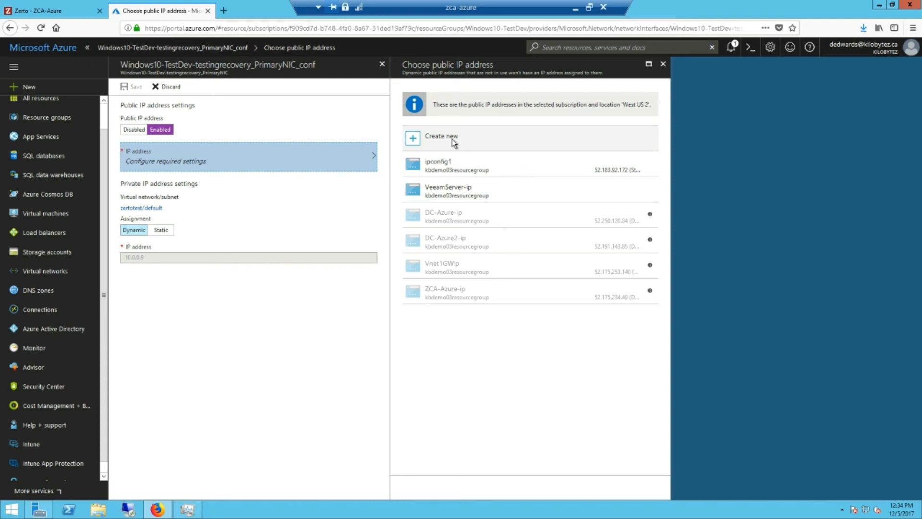
{"action": "left_click", "coordinate": [452, 140]}
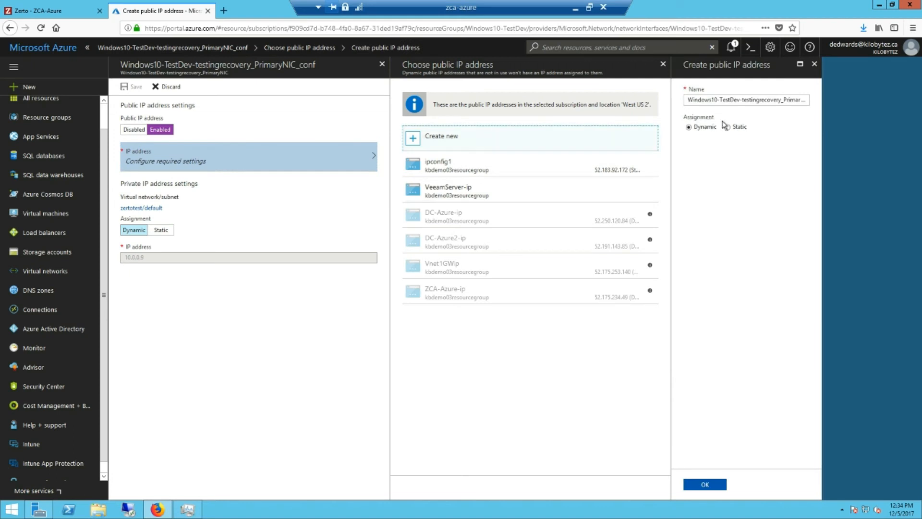
{"action": "left_click", "coordinate": [701, 484]}
{"action": "left_click", "coordinate": [134, 88]}
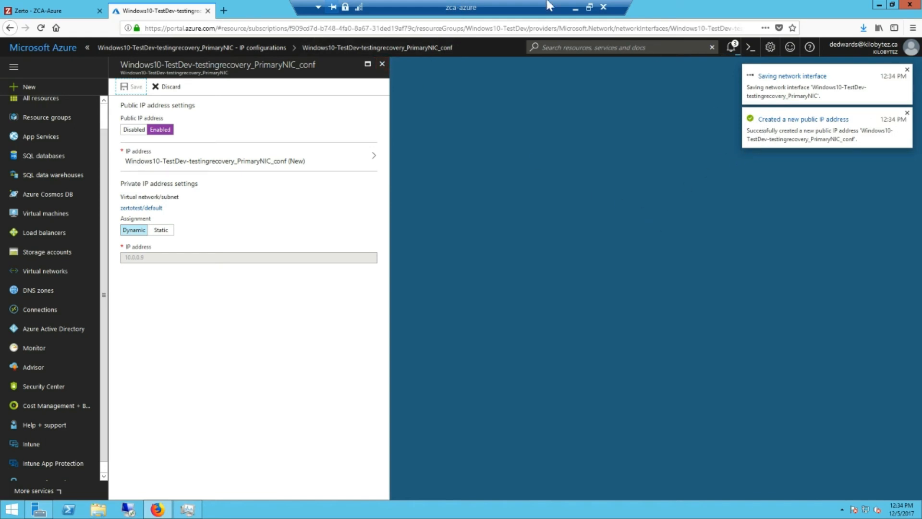
Close the IP settings and reopen the VM's overview showing public IP 52.183.125.97.
{"action": "left_click", "coordinate": [382, 65]}
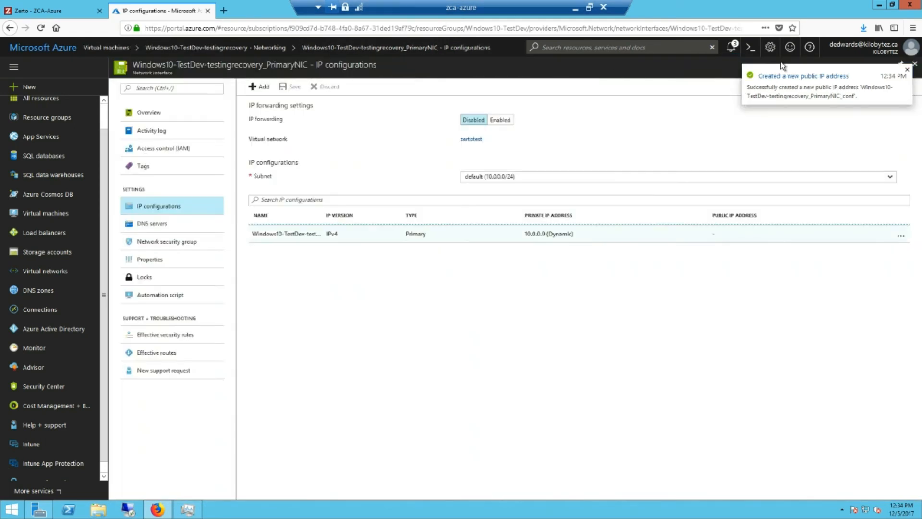
{"action": "left_click", "coordinate": [915, 64]}
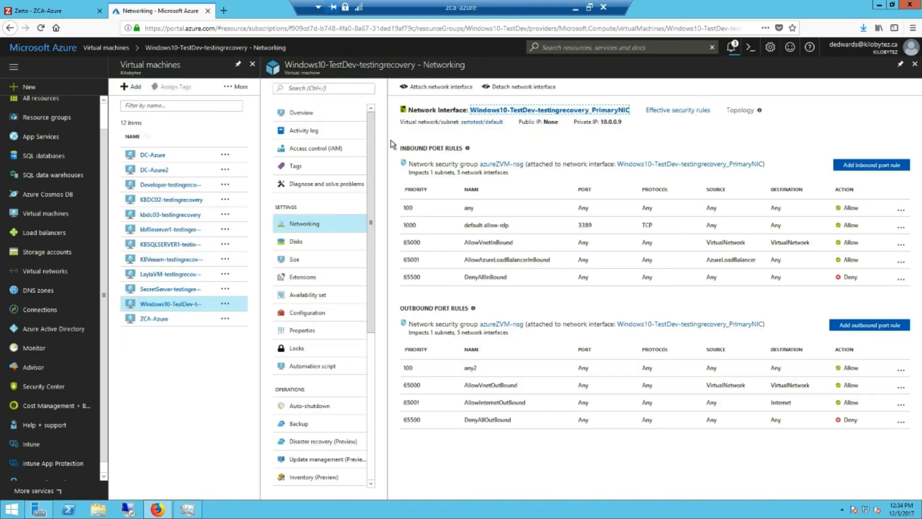
{"action": "left_click", "coordinate": [183, 304]}
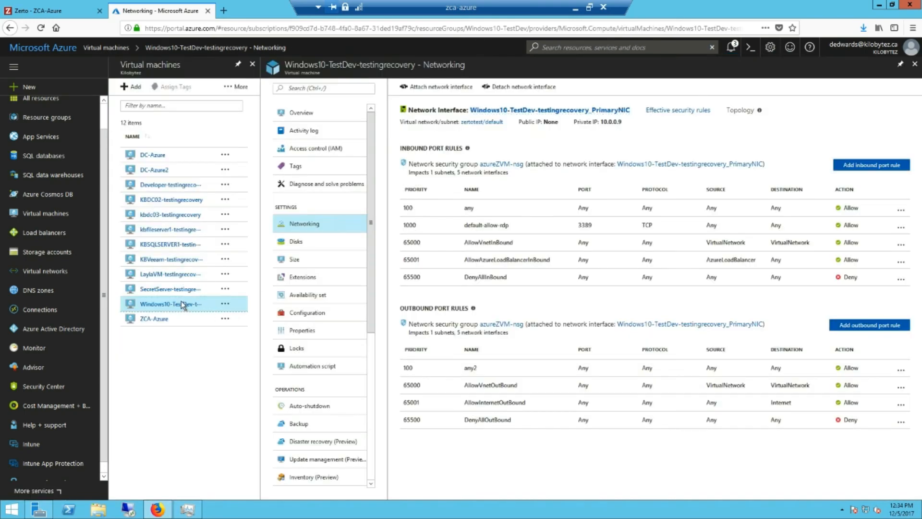
{"action": "left_click", "coordinate": [336, 115]}
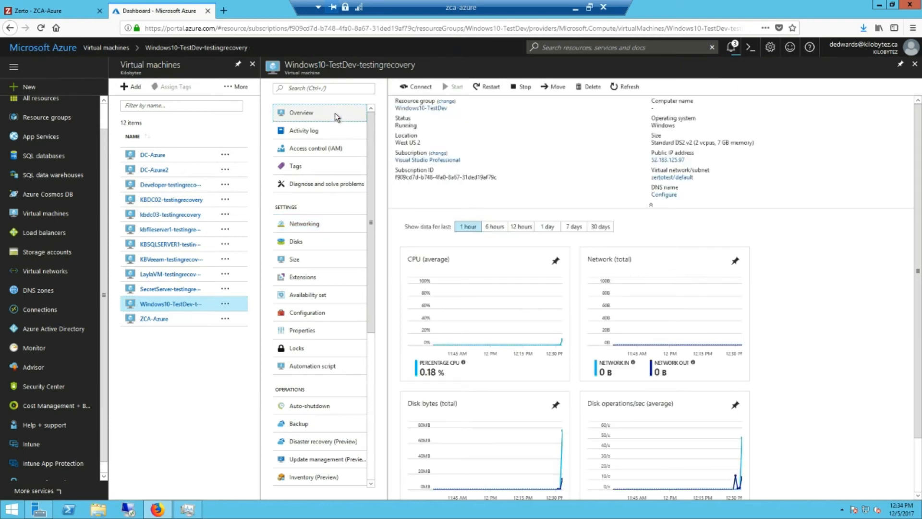
Connect via the VM's RDP file, entering the account password and accepting the publisher and certificate warnings.
{"action": "left_click", "coordinate": [414, 87]}
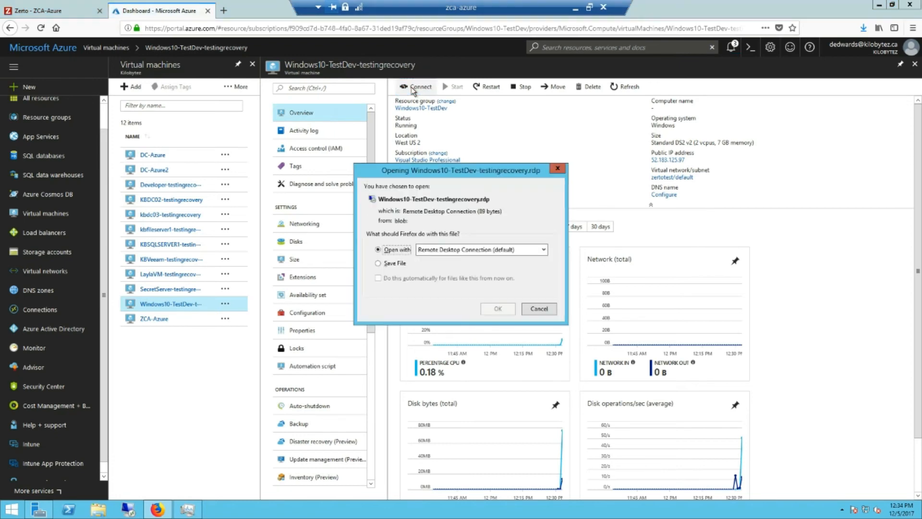
{"action": "left_click", "coordinate": [496, 309]}
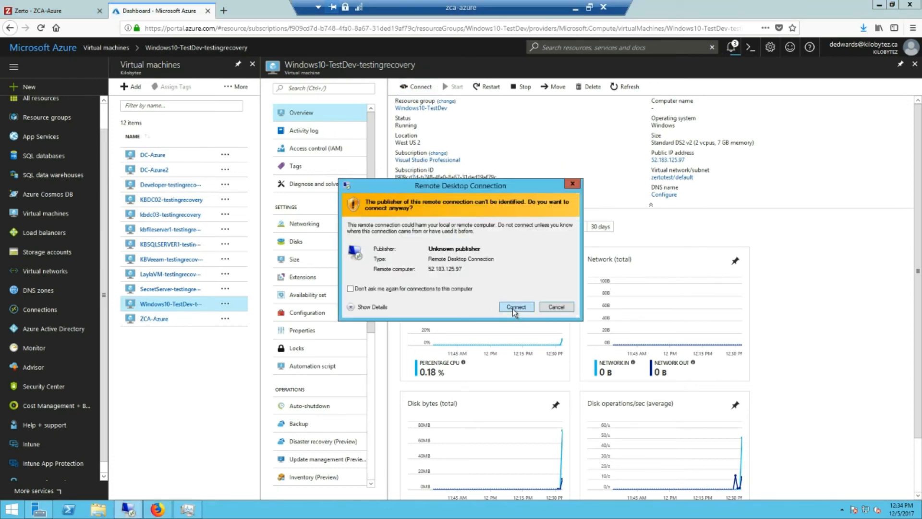
{"action": "left_click", "coordinate": [513, 307]}
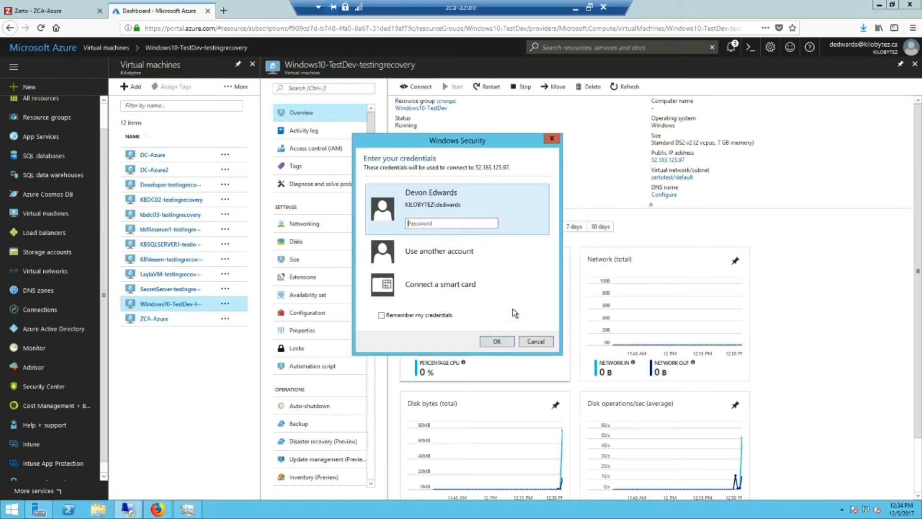
{"action": "left_click", "coordinate": [438, 212]}
{"action": "type", "text": "*********"}
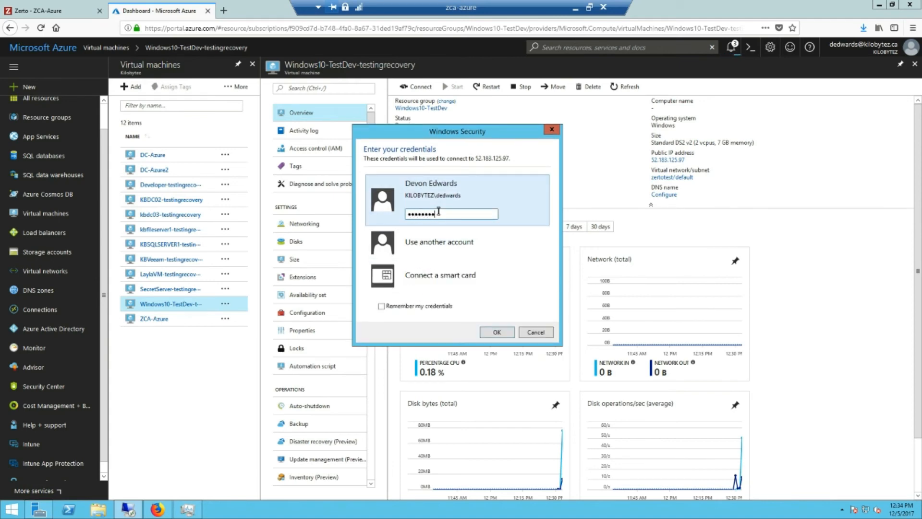
{"action": "key", "text": "Return"}
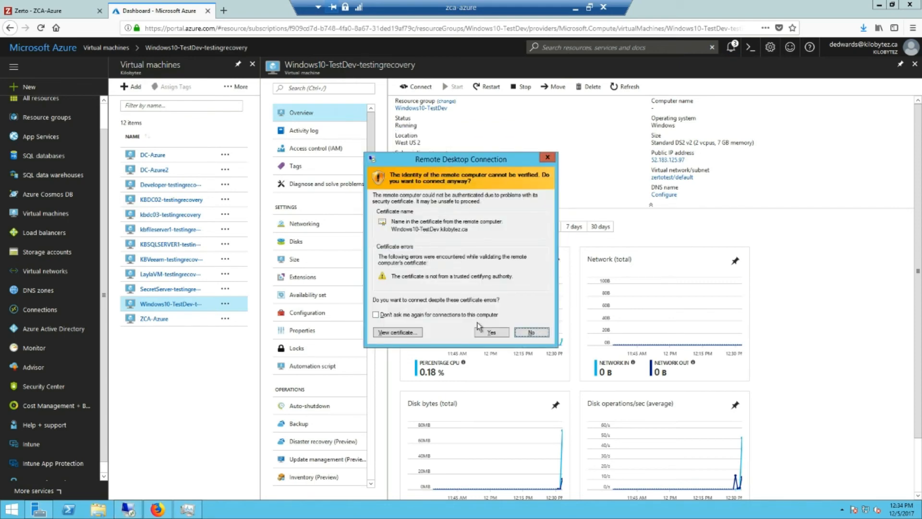
{"action": "left_click", "coordinate": [480, 333]}
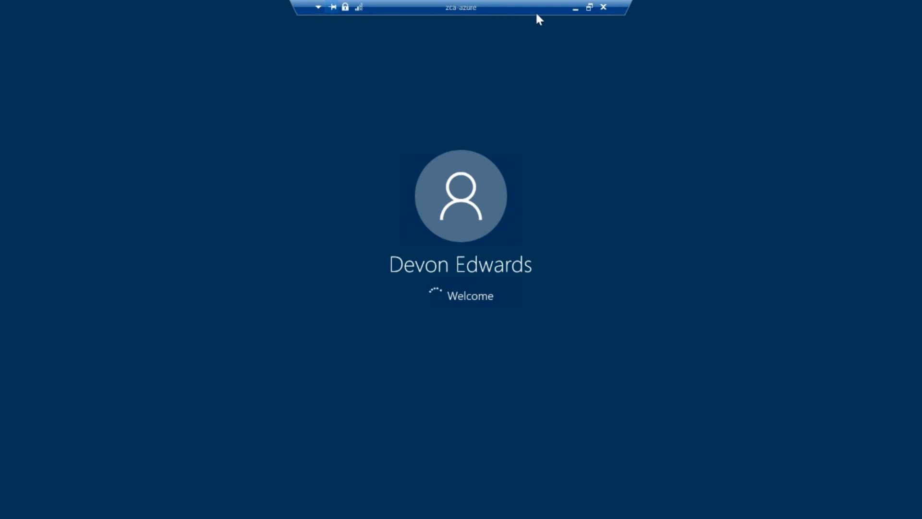
Move the RDP connection bars aside to reveal the 52.183.125.97 session, then bring up the network tray options.
{"action": "left_click_drag", "start_coordinate": [535, 7], "coordinate": [609, 12]}
{"action": "left_click", "coordinate": [664, 6]}
{"action": "left_click_drag", "start_coordinate": [667, 21], "coordinate": [586, 1]}
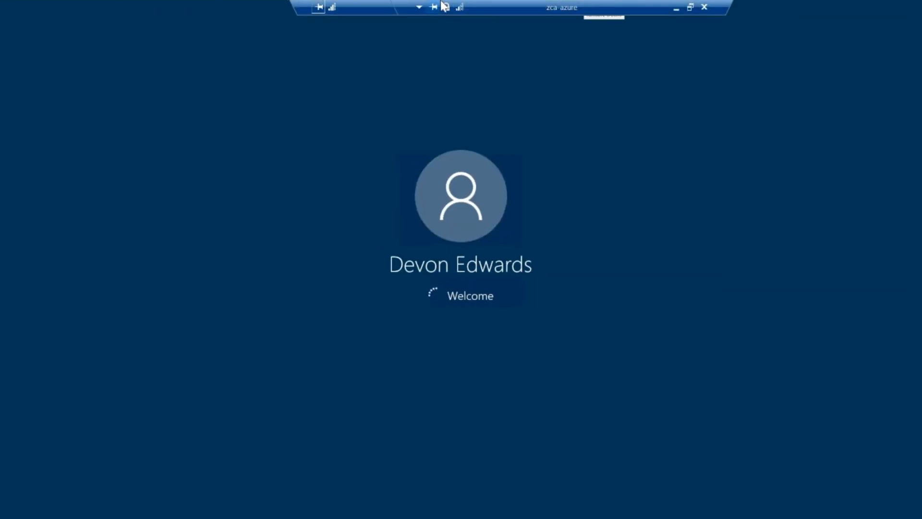
{"action": "left_click_drag", "start_coordinate": [505, 1], "coordinate": [559, 4]}
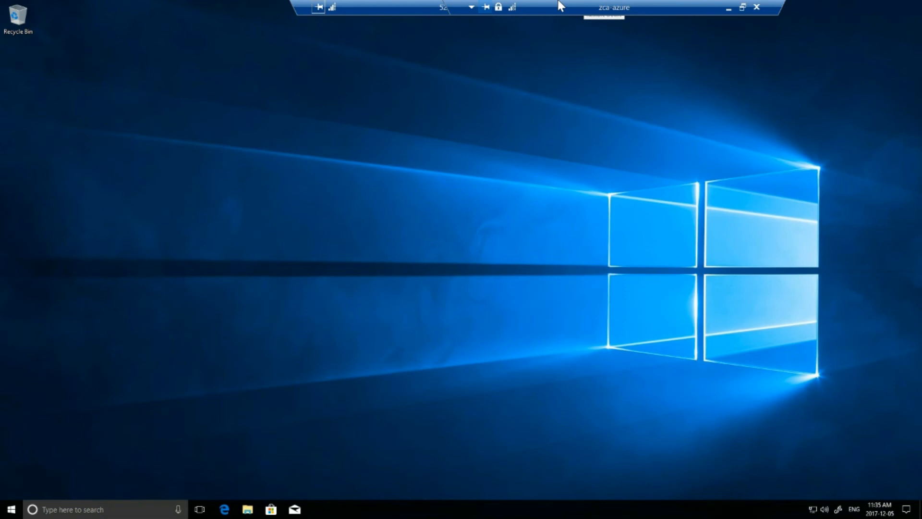
{"action": "left_click_drag", "start_coordinate": [428, 2], "coordinate": [323, 1]}
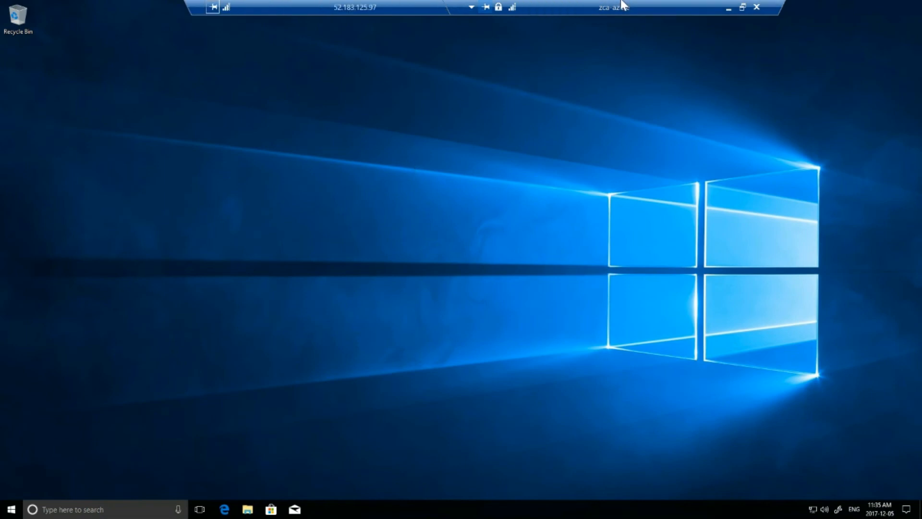
{"action": "left_click_drag", "start_coordinate": [622, 5], "coordinate": [381, 4]}
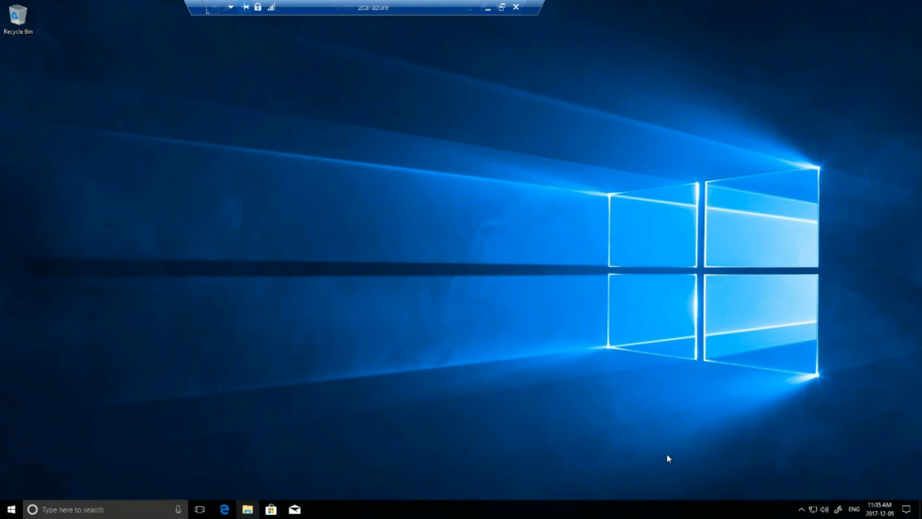
{"action": "right_click", "coordinate": [812, 512]}
Verify the Ethernet details show IPv4 10.0.0.9 and DNS server 10.0.0.78, then close them.
{"action": "left_click", "coordinate": [816, 506]}
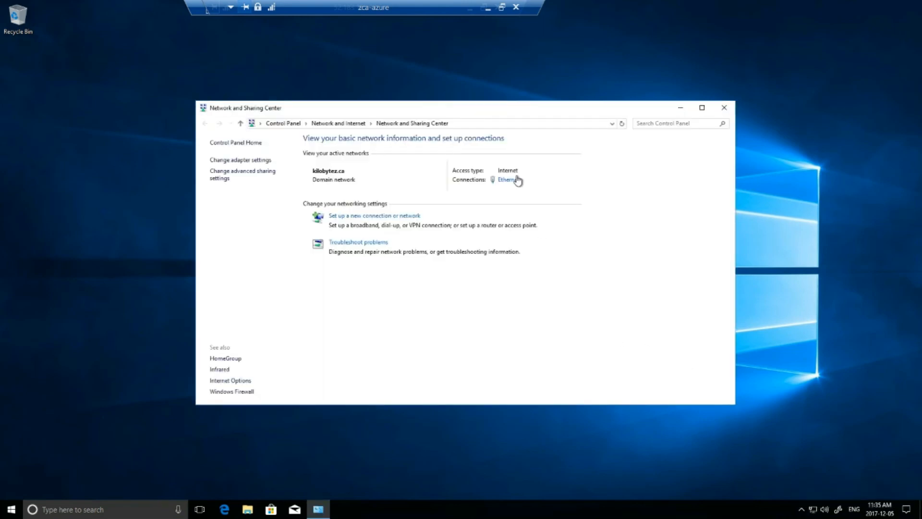
{"action": "left_click", "coordinate": [512, 181]}
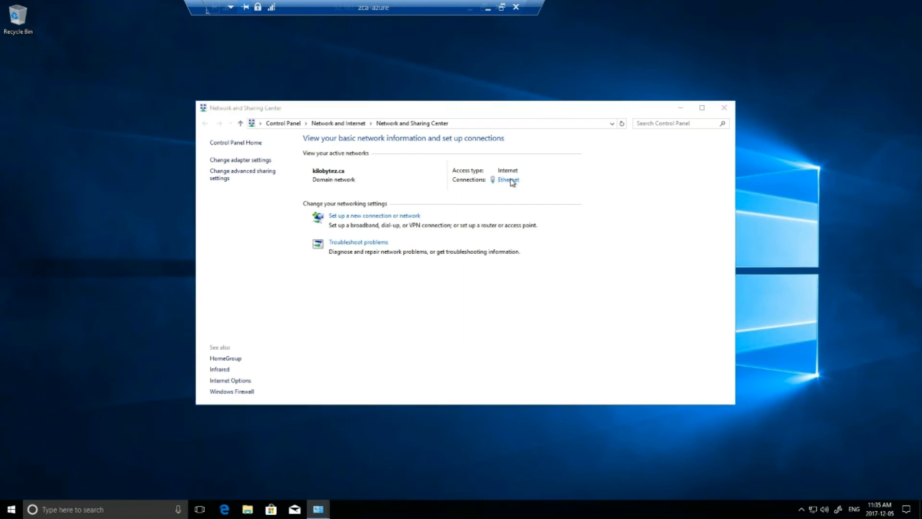
{"action": "left_click", "coordinate": [409, 249]}
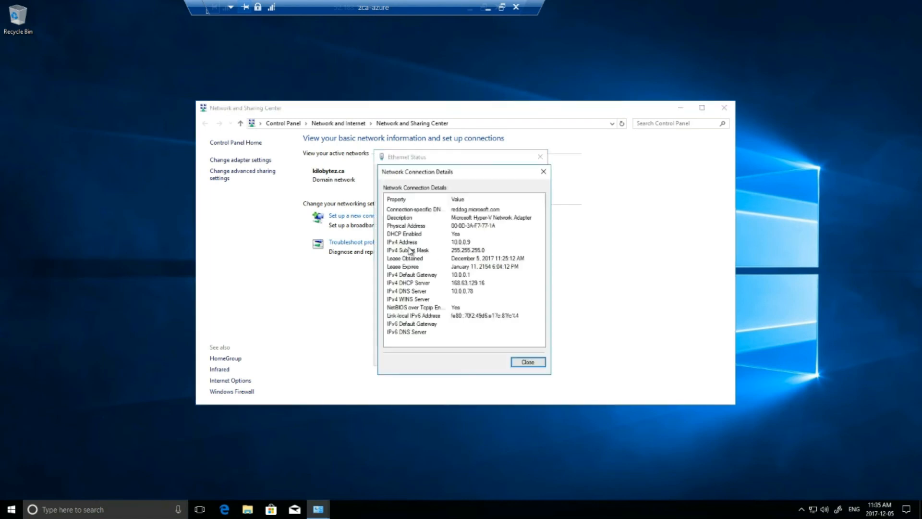
{"action": "left_click", "coordinate": [469, 294]}
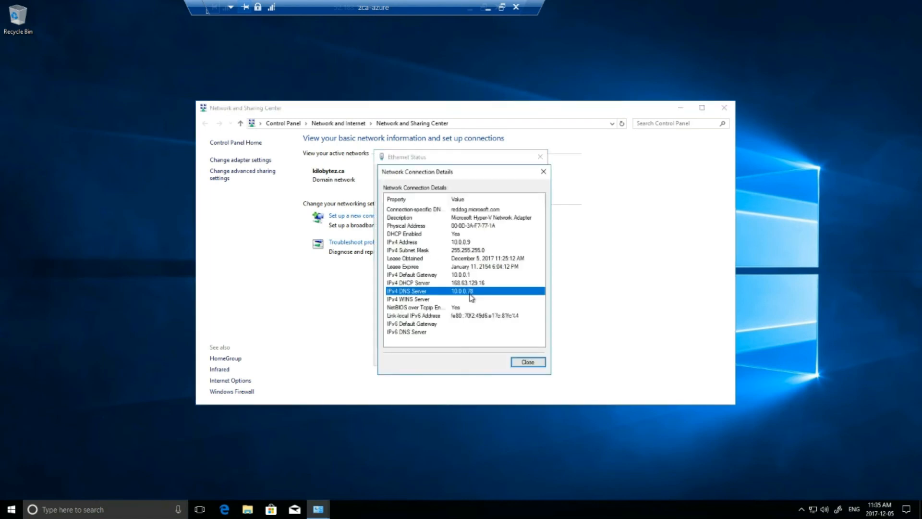
{"action": "left_click", "coordinate": [522, 363]}
{"action": "left_click", "coordinate": [528, 361]}
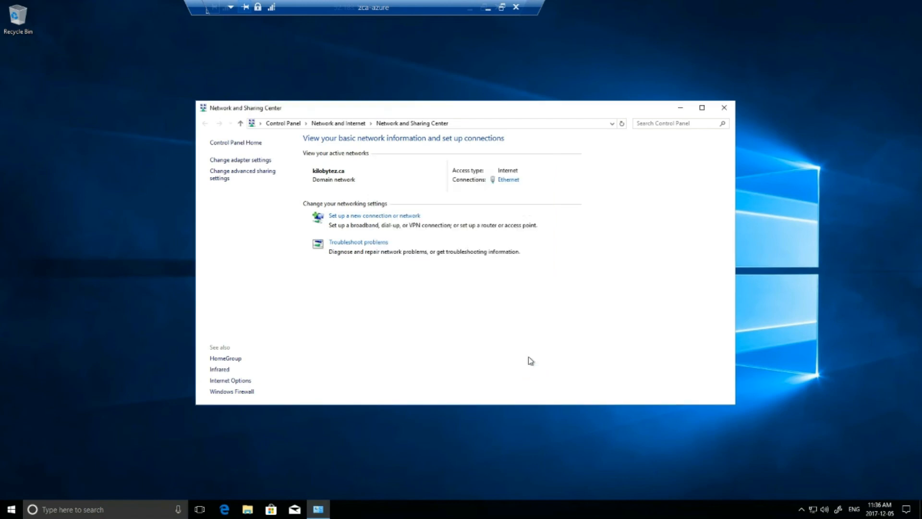
{"action": "left_click", "coordinate": [259, 453]}
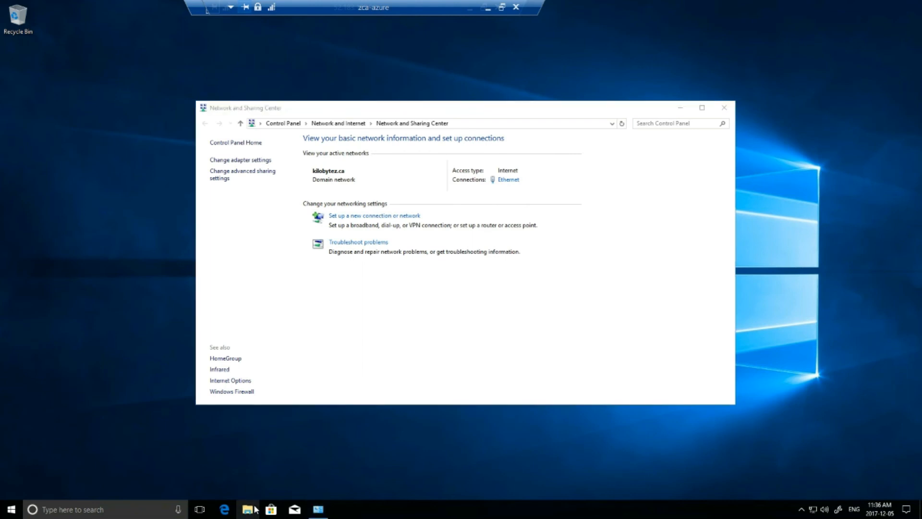
In File Explorer, browse This PC > Z_Drive > Files and open the Software folder.
{"action": "left_click", "coordinate": [255, 509]}
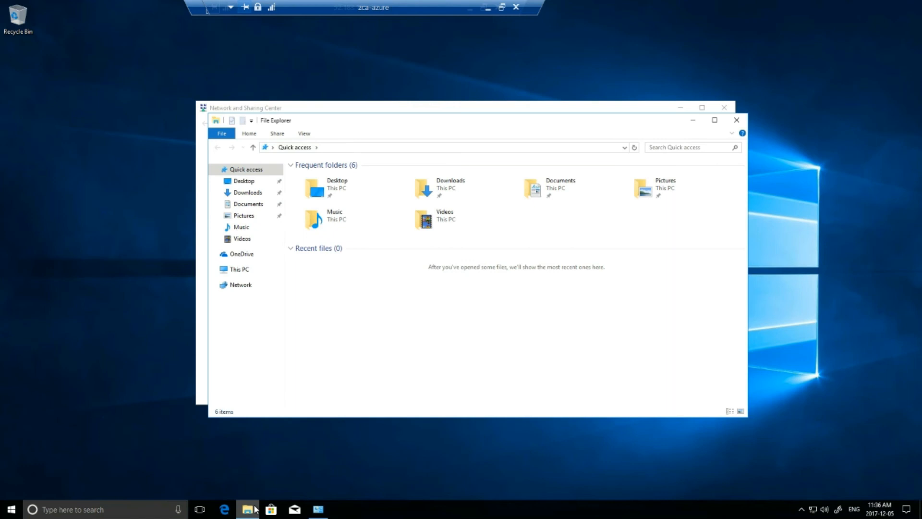
{"action": "left_click", "coordinate": [253, 266]}
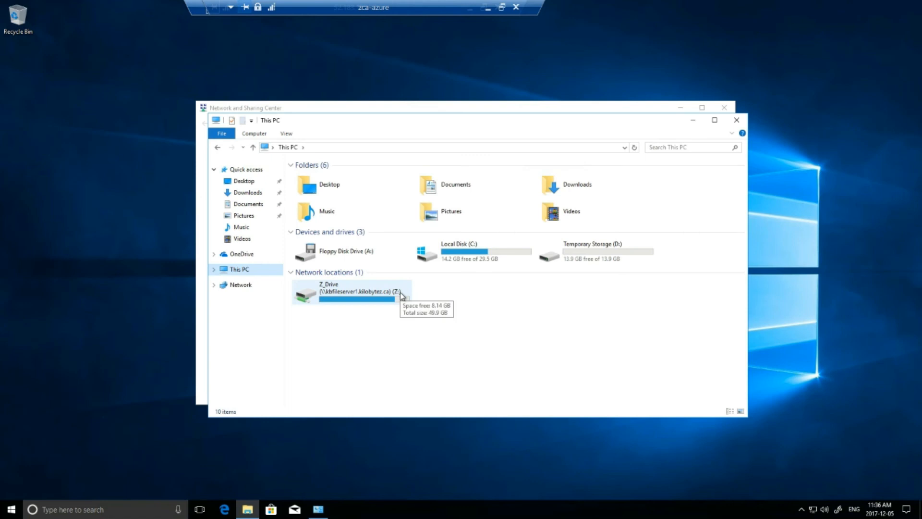
{"action": "double_click", "coordinate": [401, 294]}
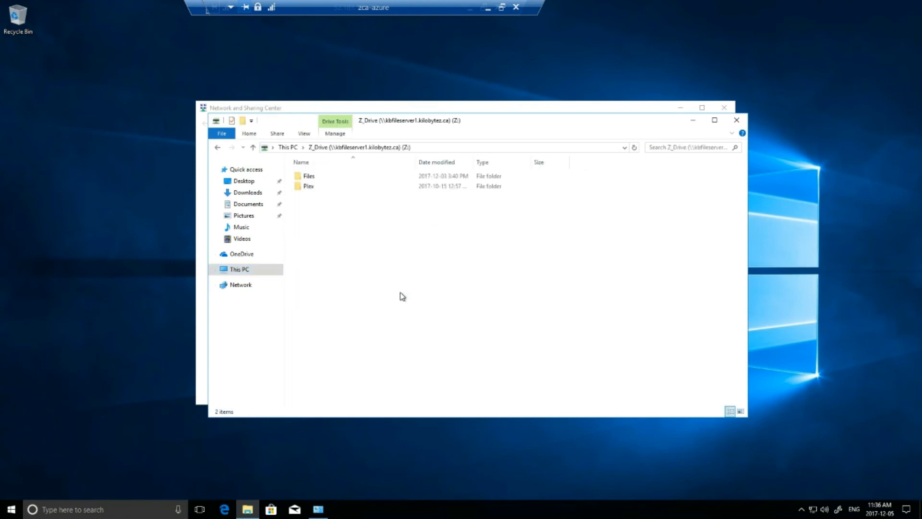
{"action": "left_click", "coordinate": [338, 175]}
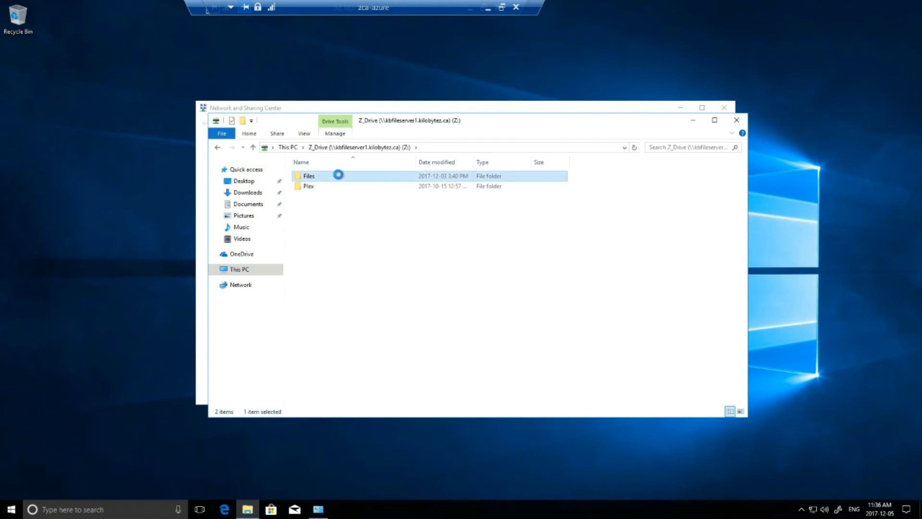
{"action": "double_click", "coordinate": [338, 176]}
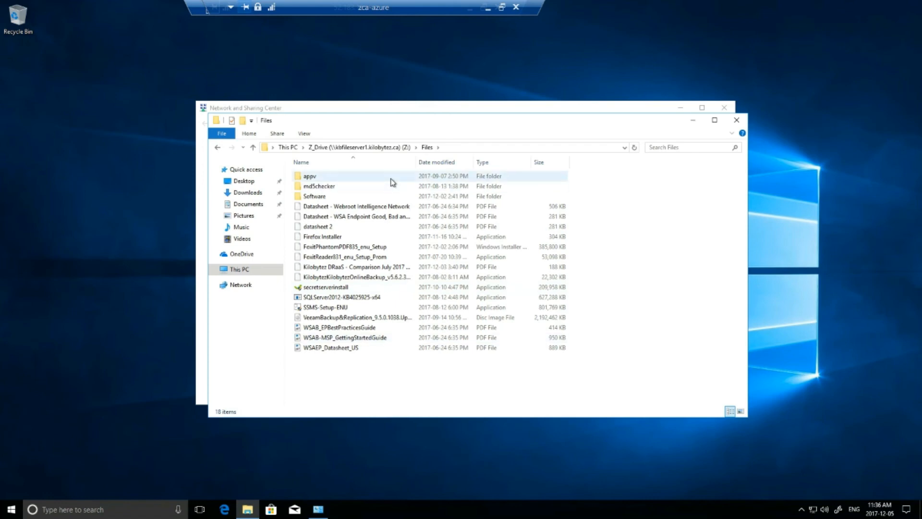
{"action": "double_click", "coordinate": [384, 197]}
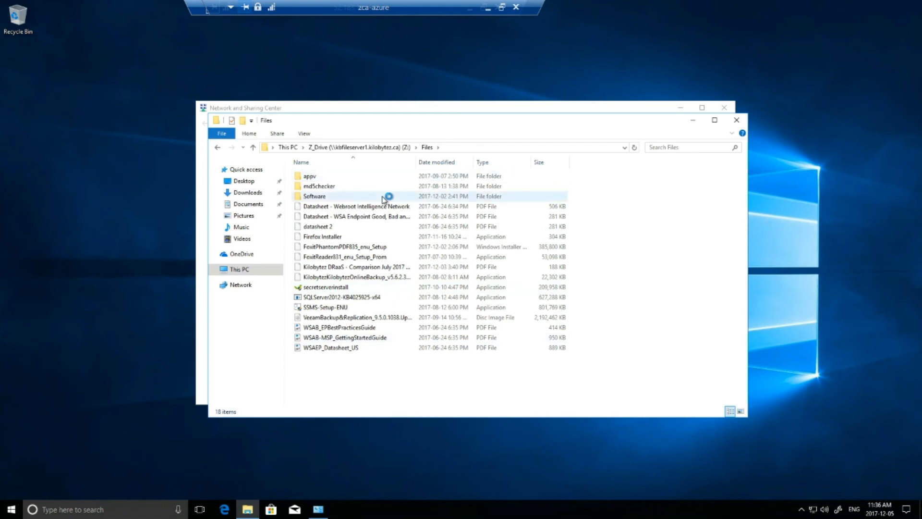
{"action": "left_click", "coordinate": [128, 258]}
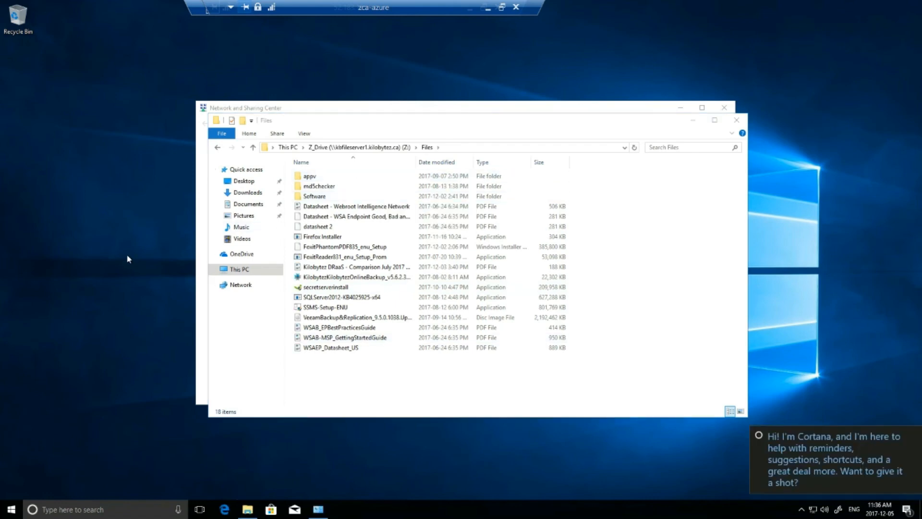
Launch Command Prompt via Win+R and ping kbdc03.
{"action": "key", "text": "super+r"}
{"action": "type", "text": "cmd"}
{"action": "key", "text": "Return"}
{"action": "type", "text": "ping kbdc03"}
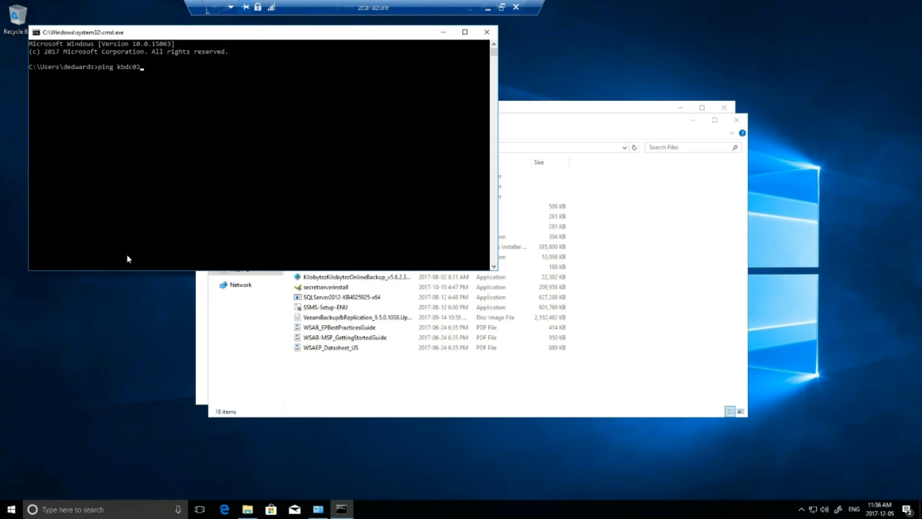
{"action": "key", "text": "Return"}
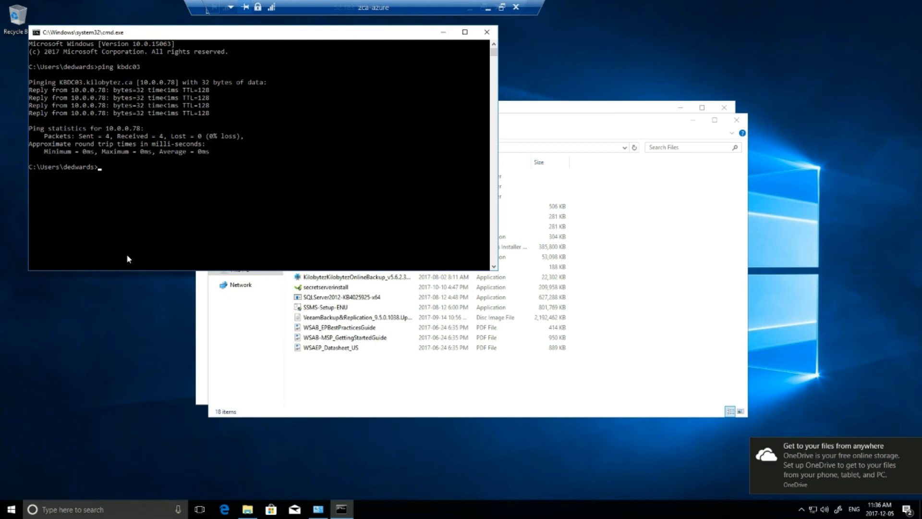
Ping laylavm, stopping it early, then ping kbsqlserver1.
{"action": "type", "text": "ping "}
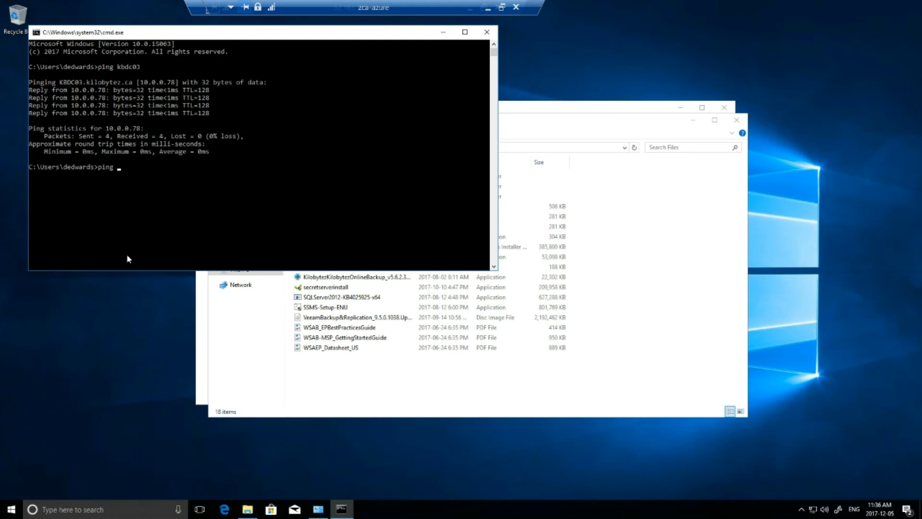
{"action": "type", "text": "laylavm"}
{"action": "key", "text": "Return"}
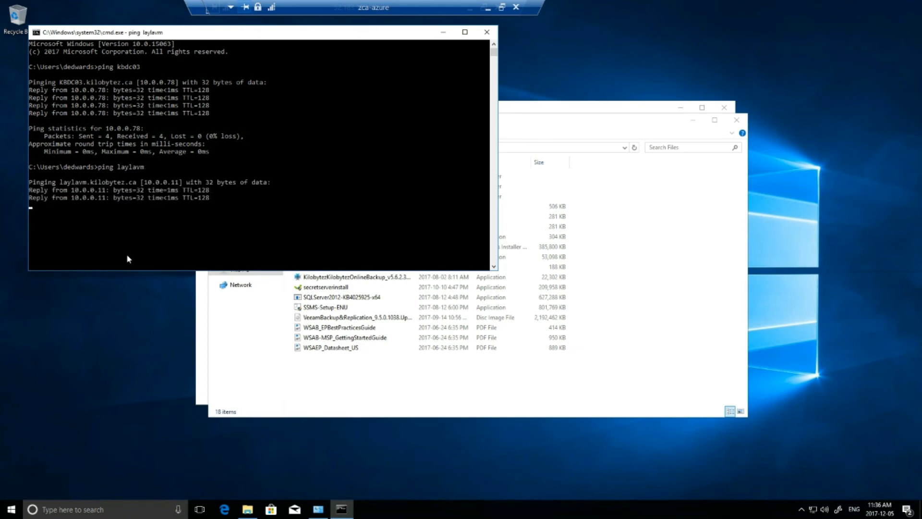
{"action": "key", "text": "ctrl+c"}
{"action": "type", "text": "kbfile"}
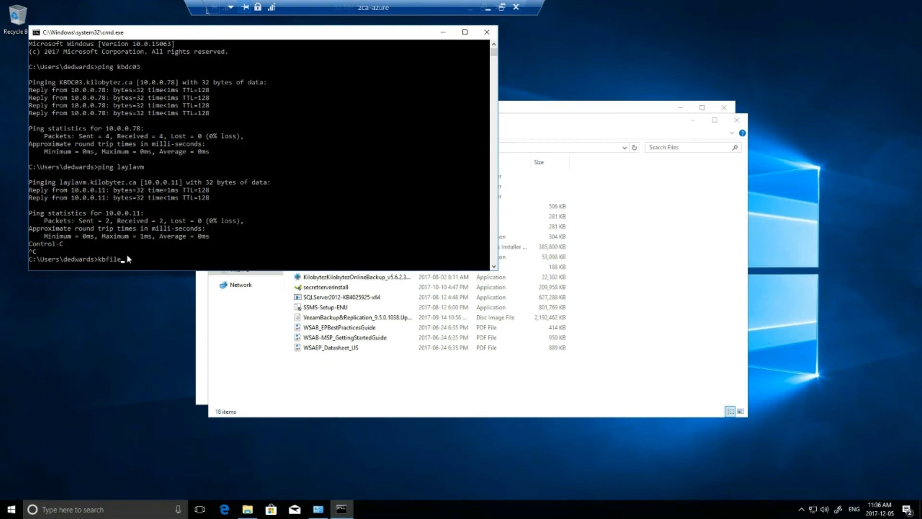
{"action": "key", "text": "BackSpace"}
{"action": "key", "text": "BackSpace"}
{"action": "key", "text": "BackSpace"}
{"action": "type", "text": "sqlserver1"}
{"action": "key", "text": "Return"}
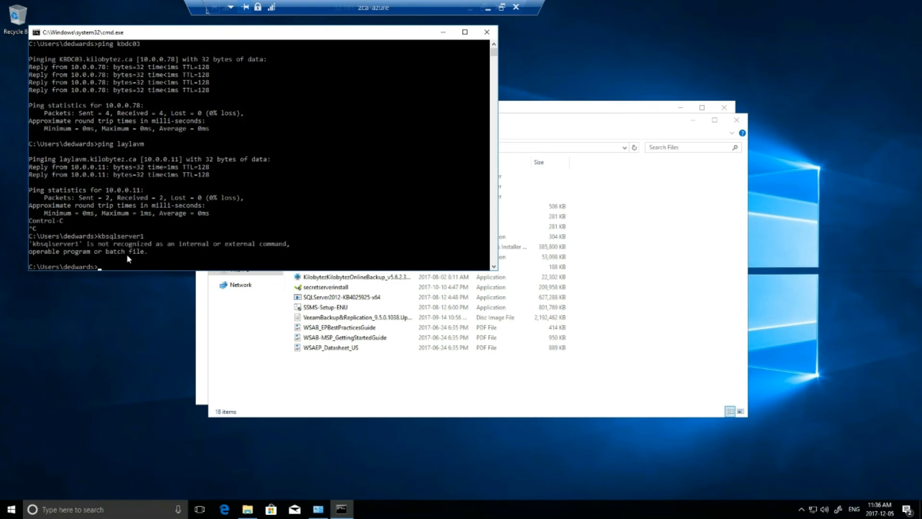
{"action": "type", "text": "ping kbsqlserver1"}
{"action": "key", "text": "Return"}
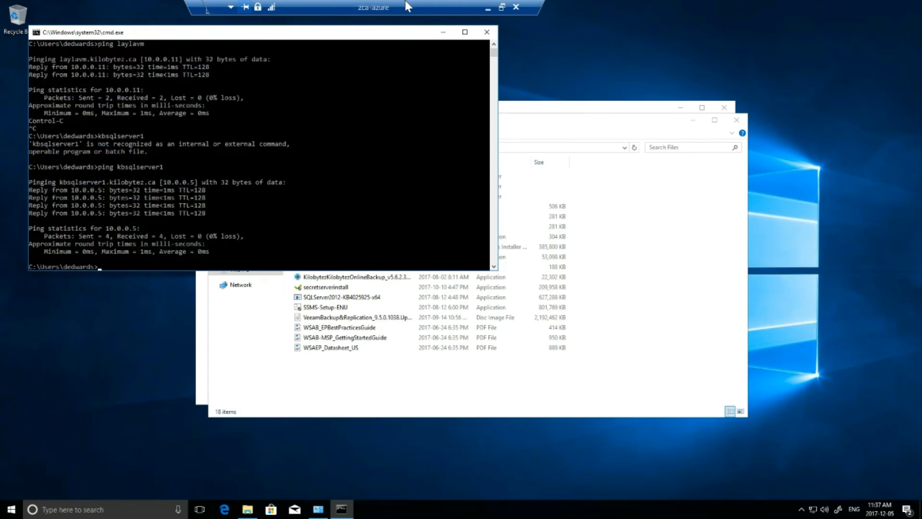
Disconnect the RDP session, close the Windows10-TestDev VM blade, and return to the Zerto VPG list.
{"action": "left_click", "coordinate": [501, 7]}
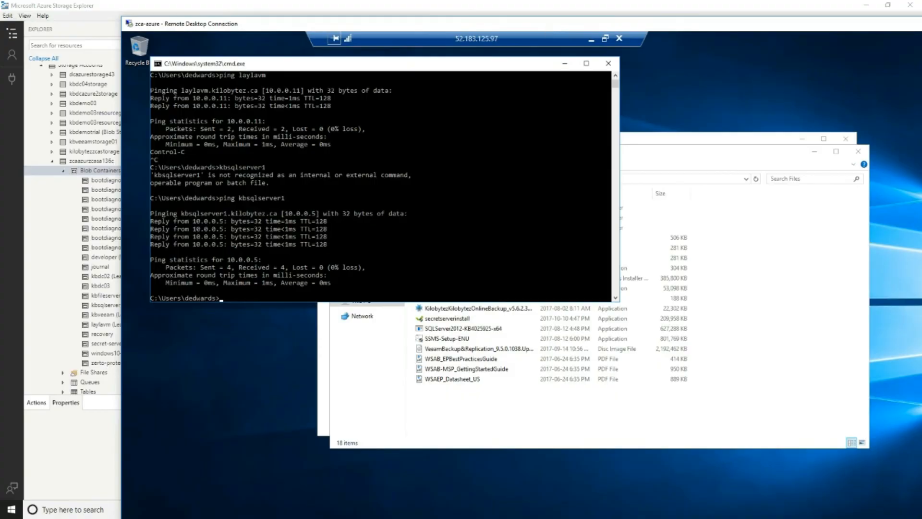
{"action": "double_click", "coordinate": [547, 27]}
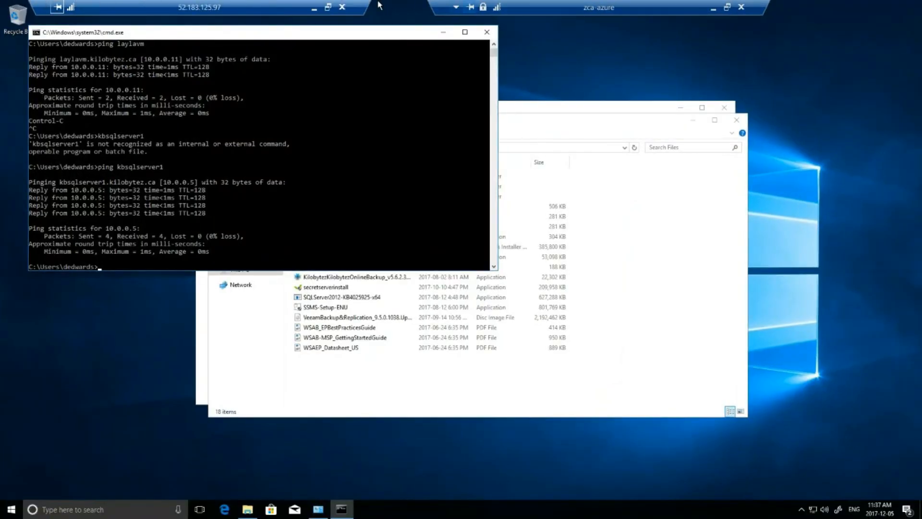
{"action": "left_click", "coordinate": [342, 6]}
{"action": "left_click", "coordinate": [491, 276]}
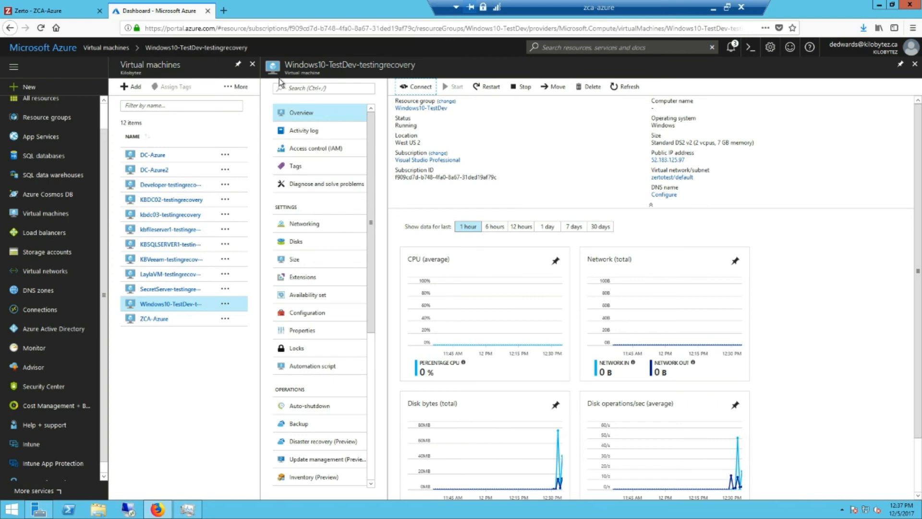
{"action": "left_click", "coordinate": [916, 67]}
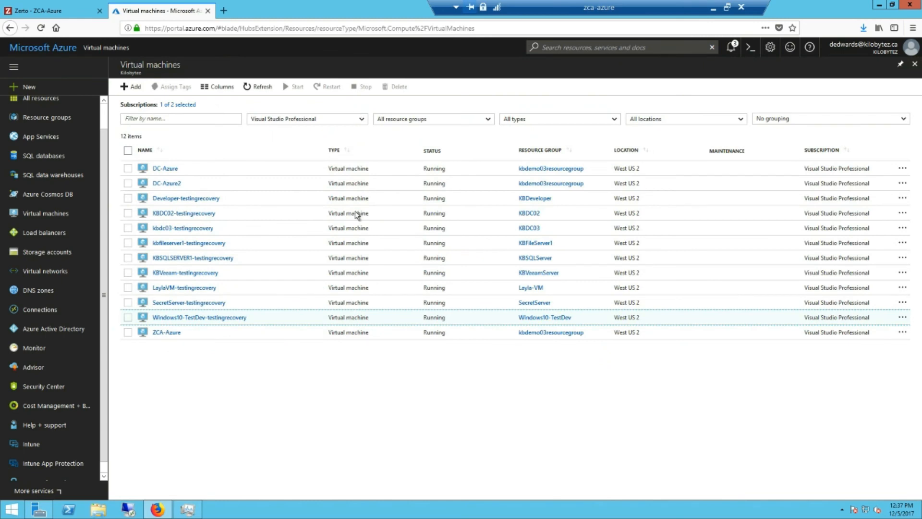
{"action": "left_click", "coordinate": [52, 11]}
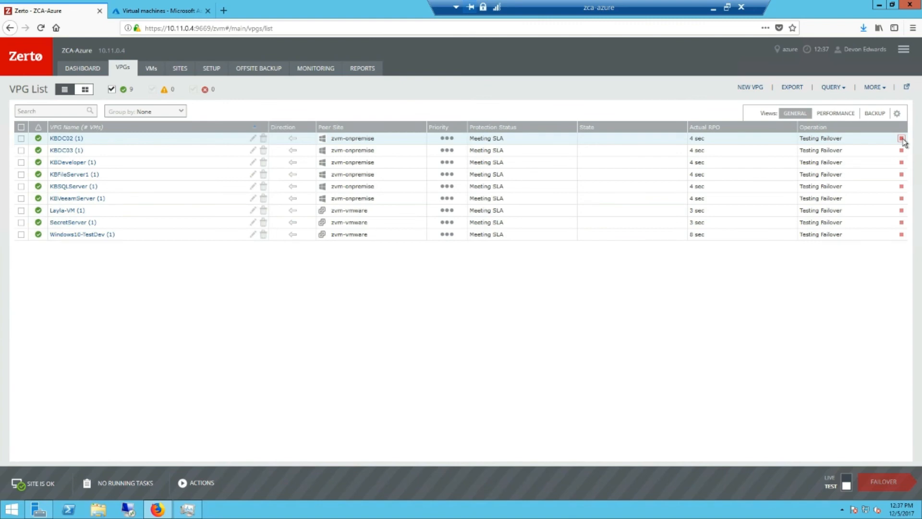
Stop the KBDC02 failover test with the result set to Success.
{"action": "left_click", "coordinate": [901, 139]}
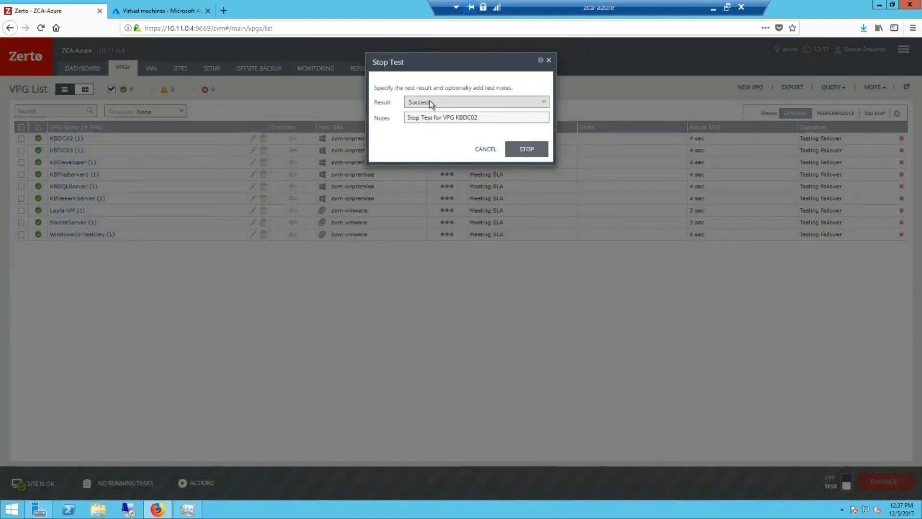
{"action": "left_click", "coordinate": [432, 104]}
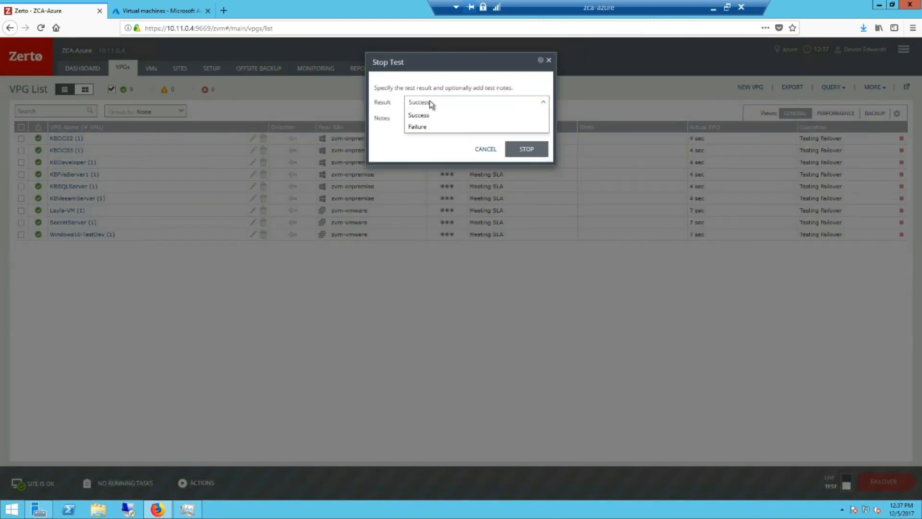
{"action": "left_click", "coordinate": [429, 127]}
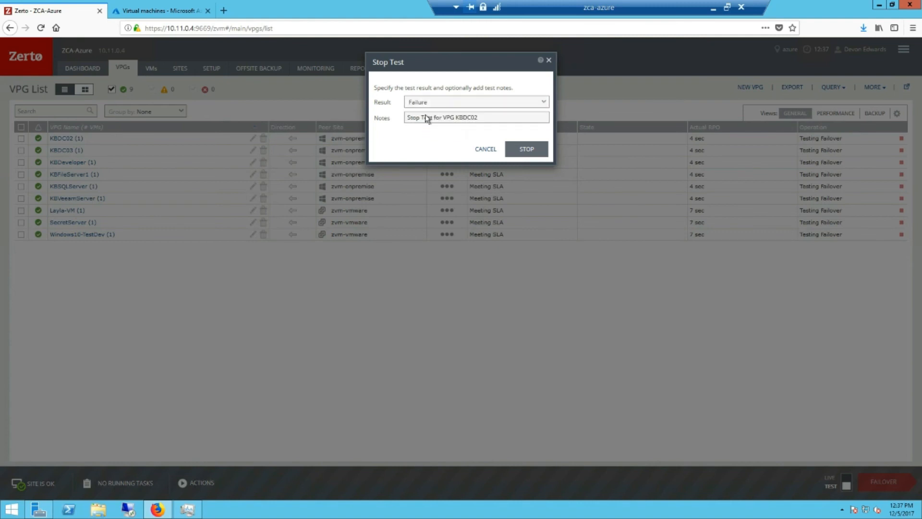
{"action": "left_click", "coordinate": [434, 103]}
{"action": "left_click", "coordinate": [439, 116]}
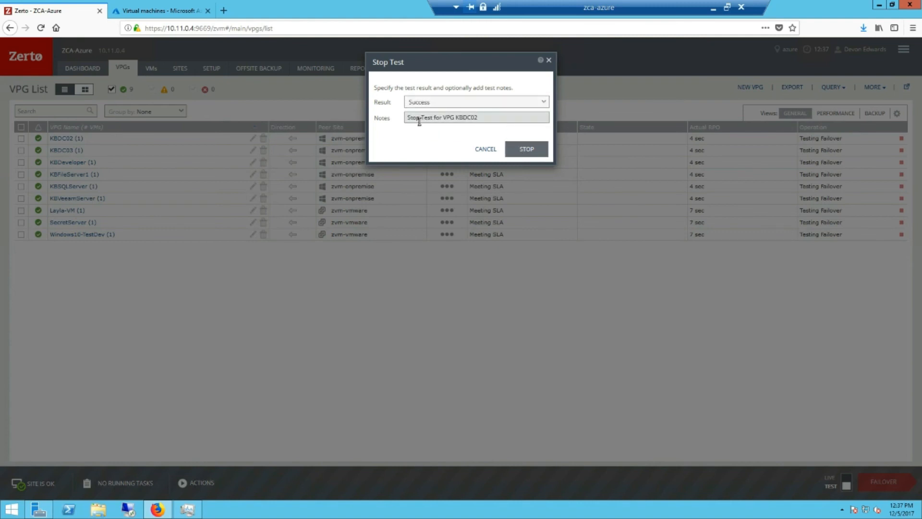
{"action": "left_click", "coordinate": [540, 151]}
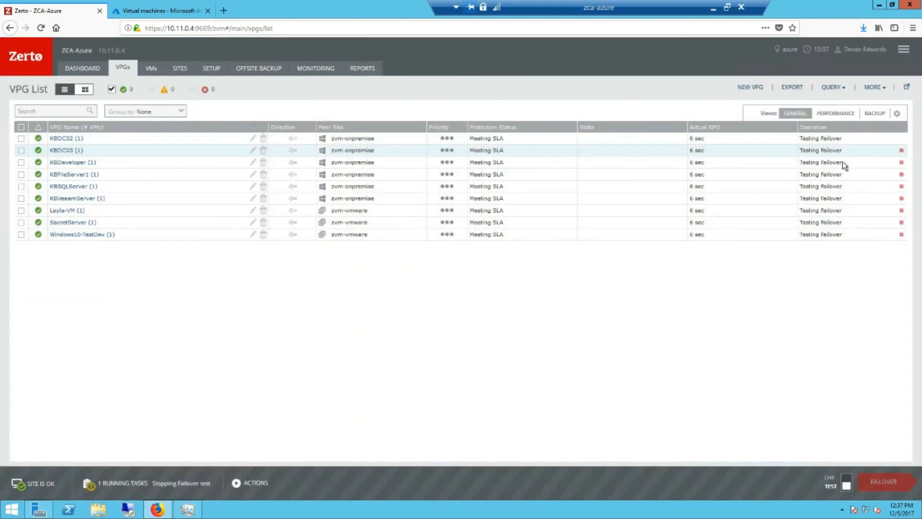
Stop the failover tests for KBDC03, Layla-VM, SecretServer and Windows10-TestDev.
{"action": "left_click", "coordinate": [902, 150]}
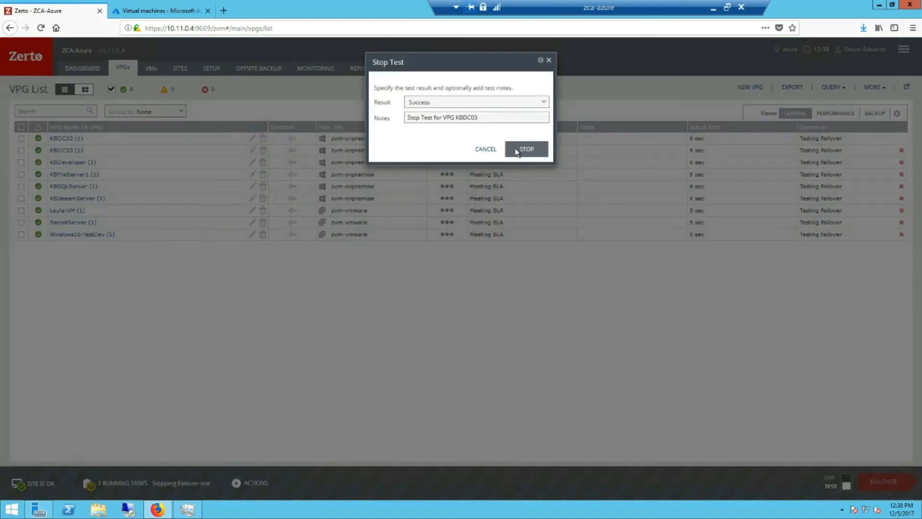
{"action": "left_click", "coordinate": [516, 152]}
{"action": "left_click", "coordinate": [901, 210]}
{"action": "left_click", "coordinate": [527, 150]}
{"action": "left_click", "coordinate": [902, 222]}
{"action": "left_click", "coordinate": [532, 156]}
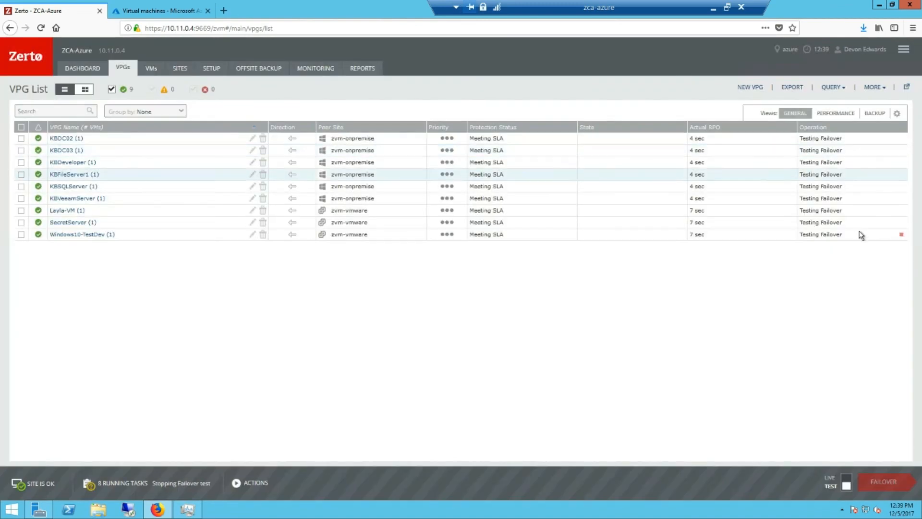
{"action": "left_click", "coordinate": [901, 234]}
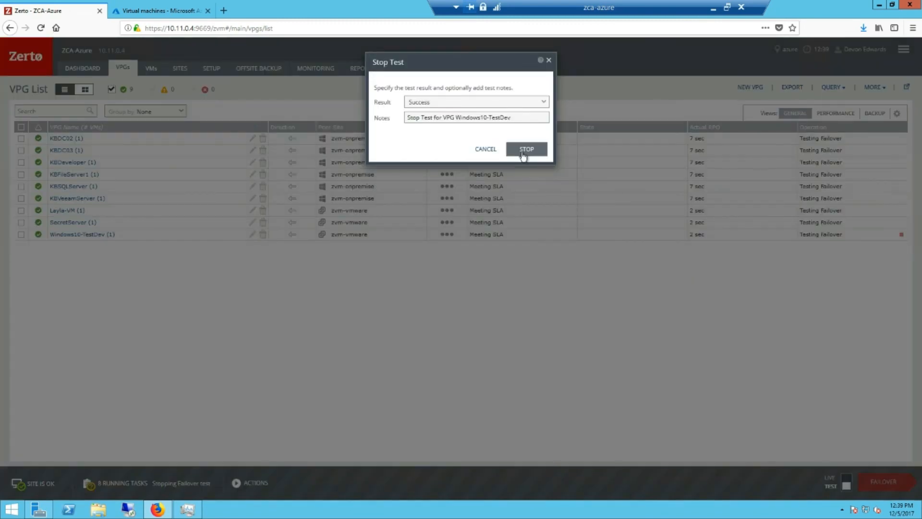
{"action": "left_click", "coordinate": [524, 155]}
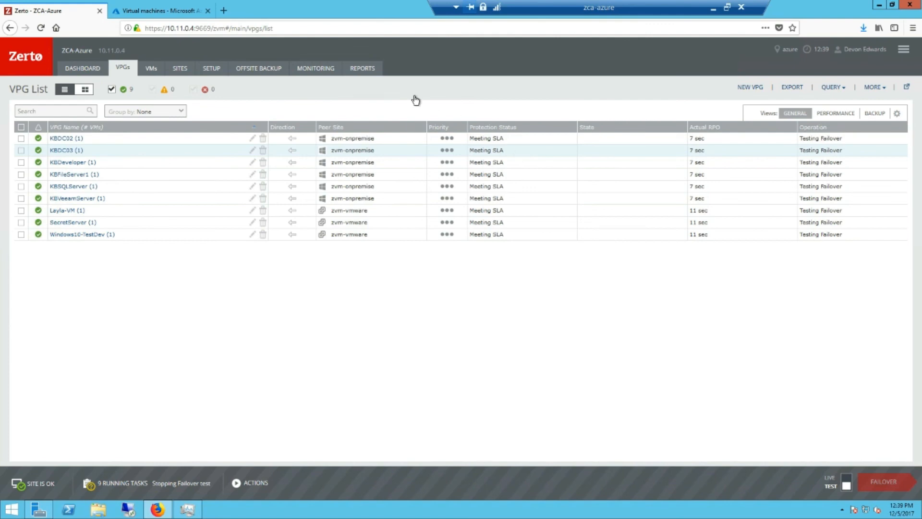
Switch Zerto's Reports section to Recovery Reports.
{"action": "left_click", "coordinate": [367, 70]}
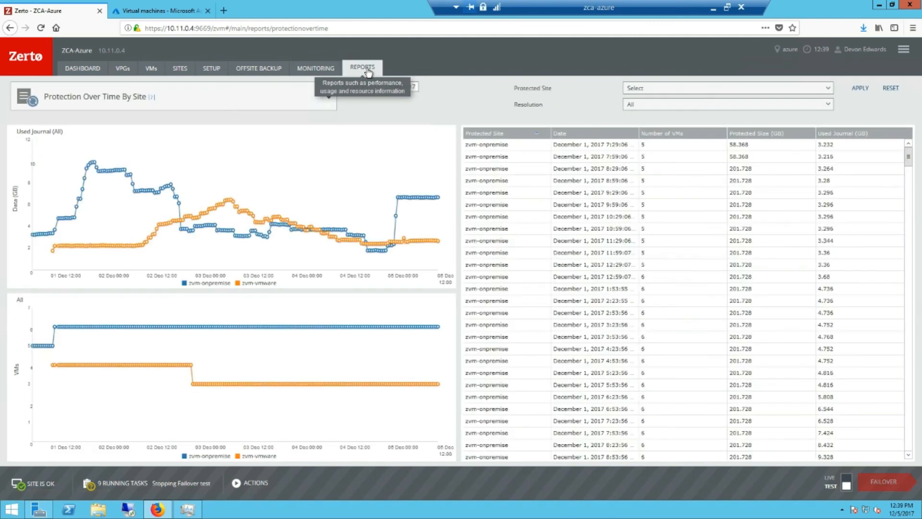
{"action": "left_click", "coordinate": [246, 91]}
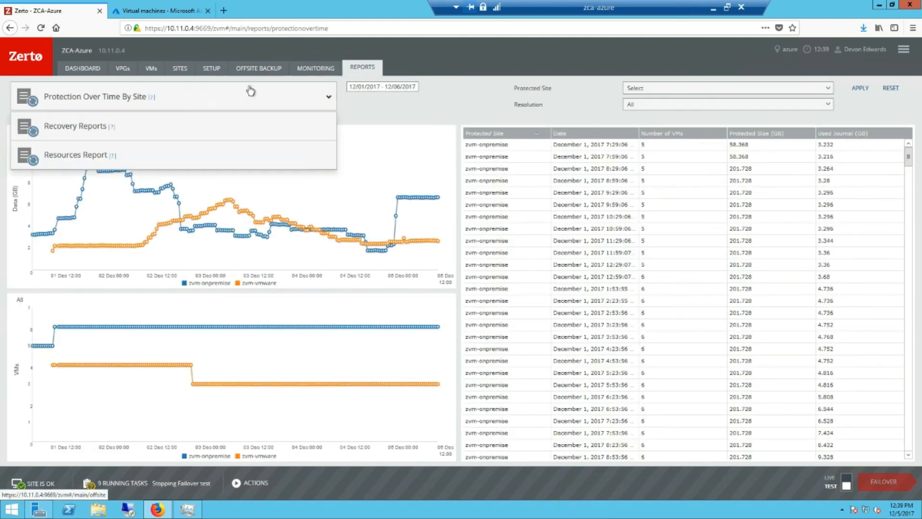
{"action": "left_click", "coordinate": [166, 127]}
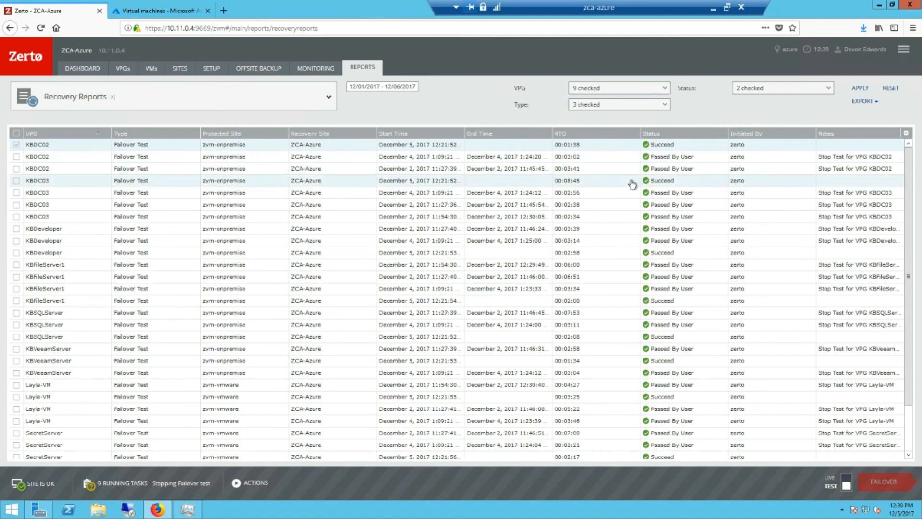
Export the recovery report as RecoveryReport.pdf and open it in Foxit Reader.
{"action": "left_click", "coordinate": [862, 103]}
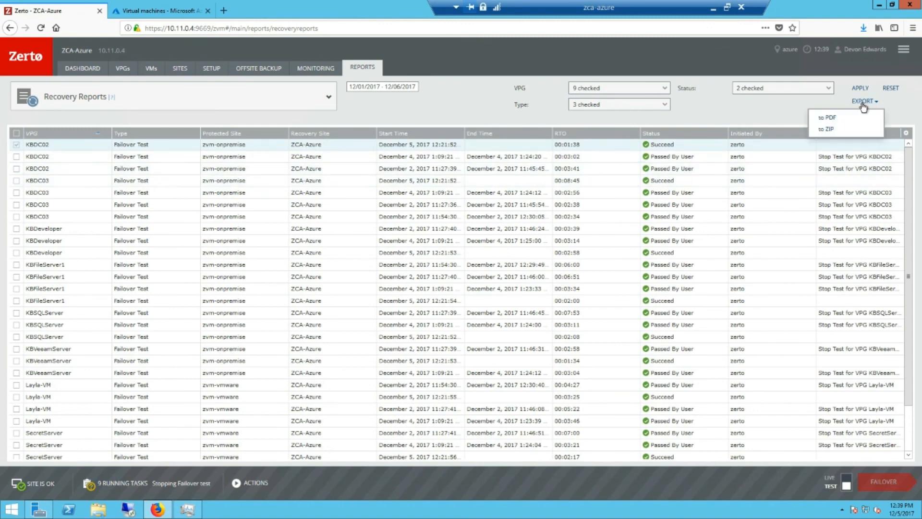
{"action": "left_click", "coordinate": [834, 120]}
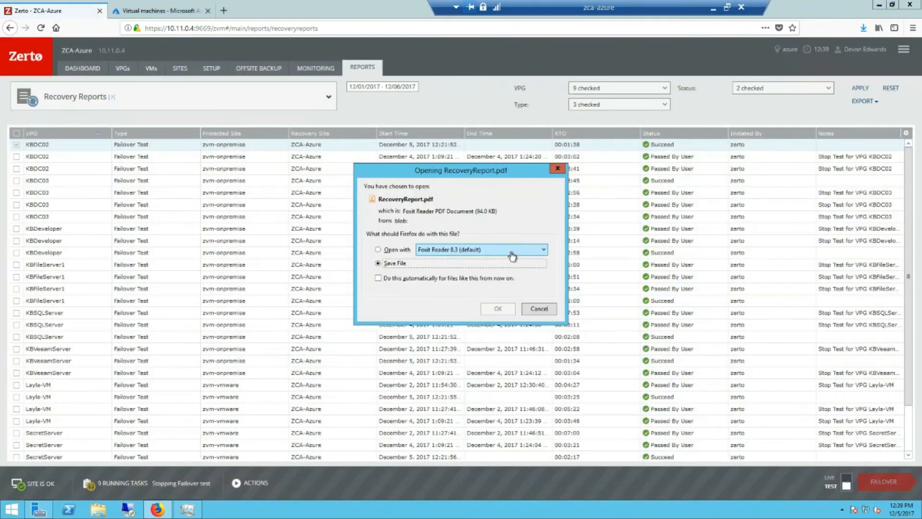
{"action": "left_click", "coordinate": [398, 250]}
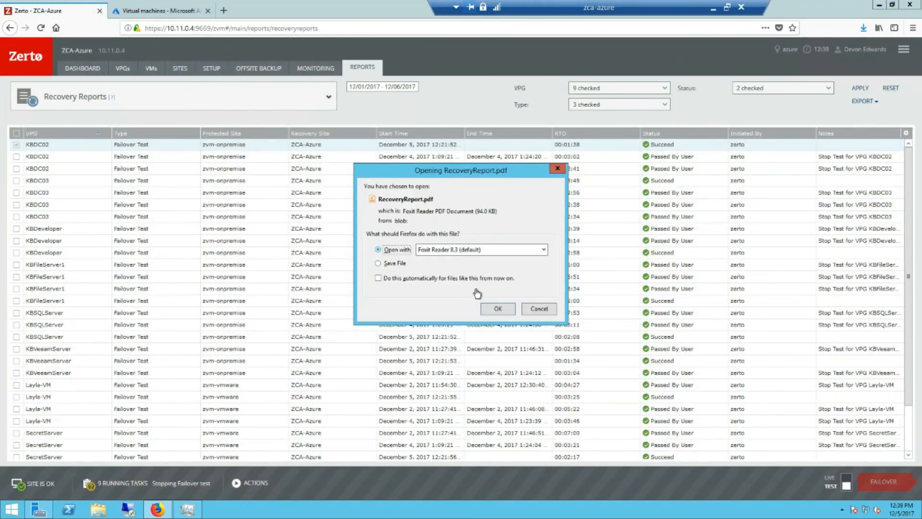
{"action": "left_click", "coordinate": [498, 308]}
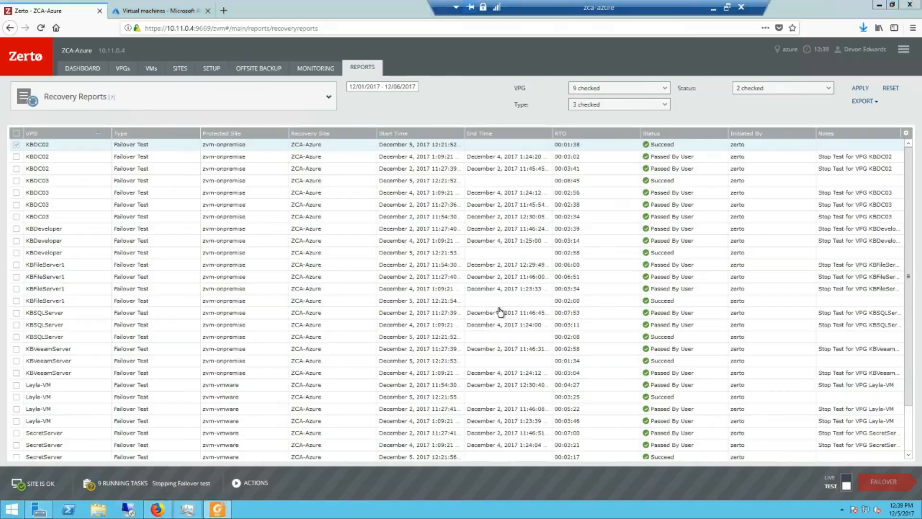
{"action": "scroll", "coordinate": [500, 313], "scroll_direction": "down", "scroll_amount": 3}
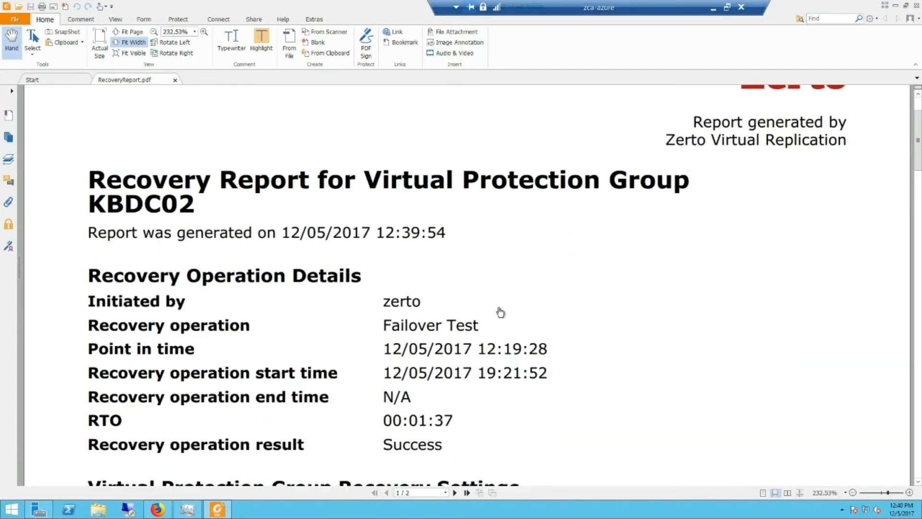
{"action": "scroll", "coordinate": [499, 313], "scroll_direction": "down", "scroll_amount": 1}
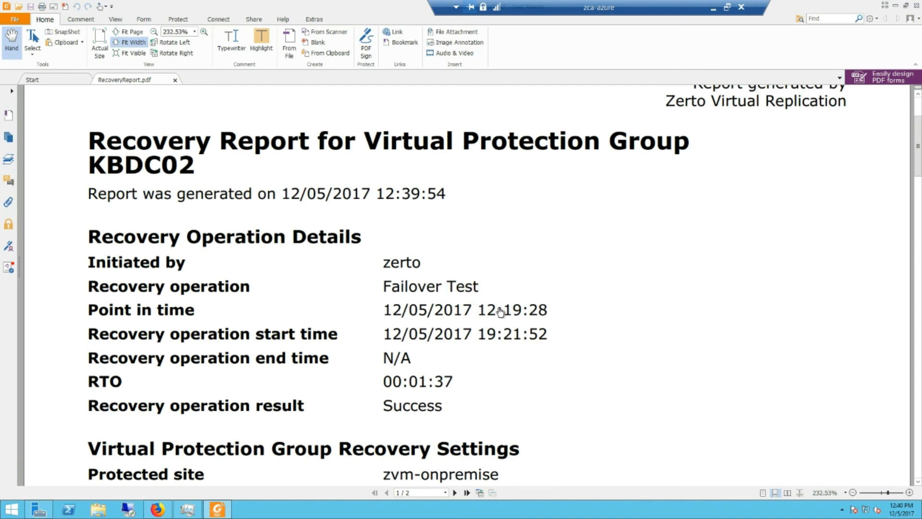
{"action": "scroll", "coordinate": [500, 312], "scroll_direction": "down", "scroll_amount": 1}
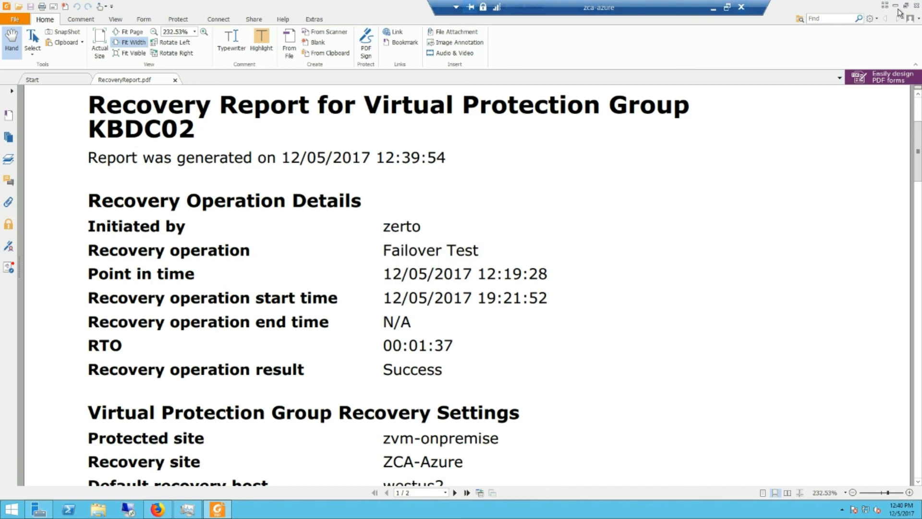
Close the report PDF, check the stopping failover tasks, and view Azure's virtual machines list.
{"action": "left_click", "coordinate": [915, 6]}
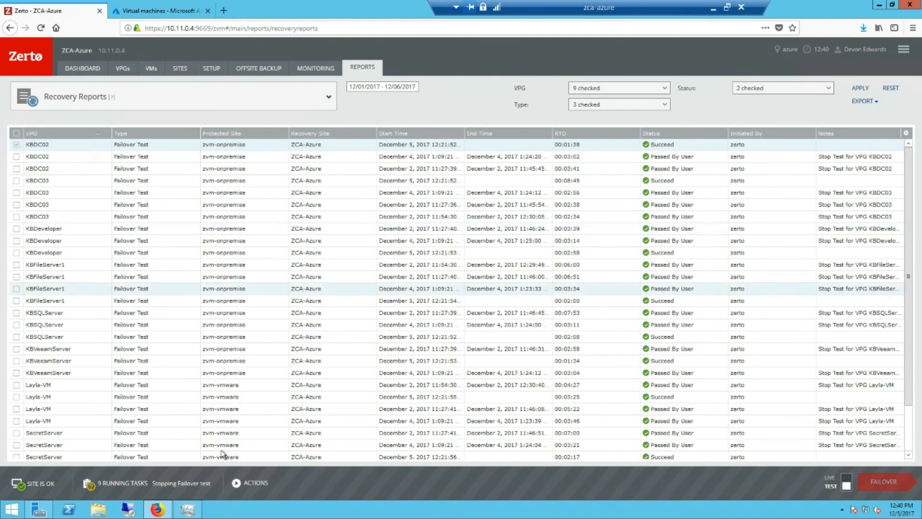
{"action": "left_click", "coordinate": [164, 483]}
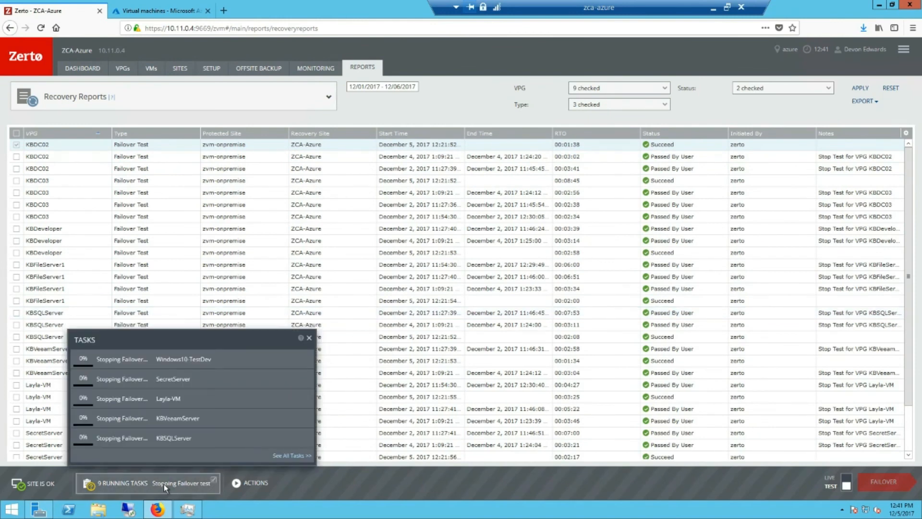
{"action": "left_click", "coordinate": [176, 15]}
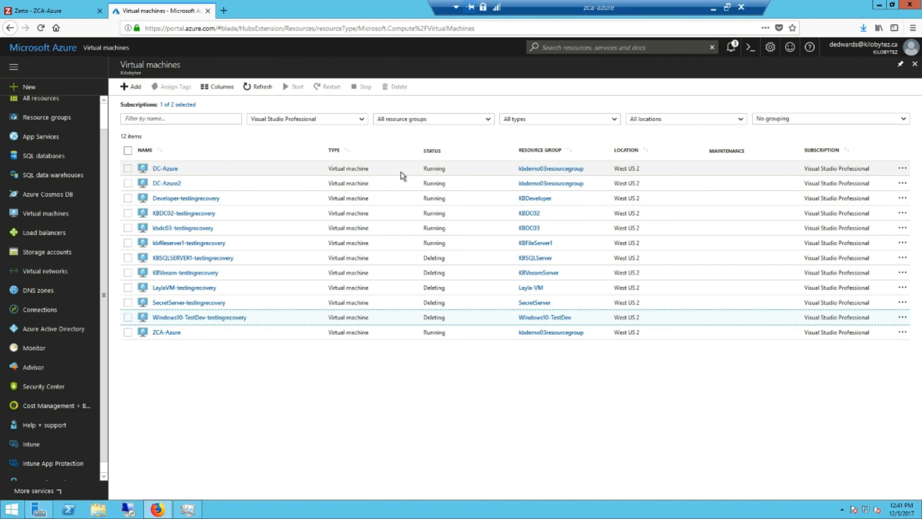
Refresh the Azure VM list twice until five machines remain, then go back to Zerto.
{"action": "left_click", "coordinate": [257, 88]}
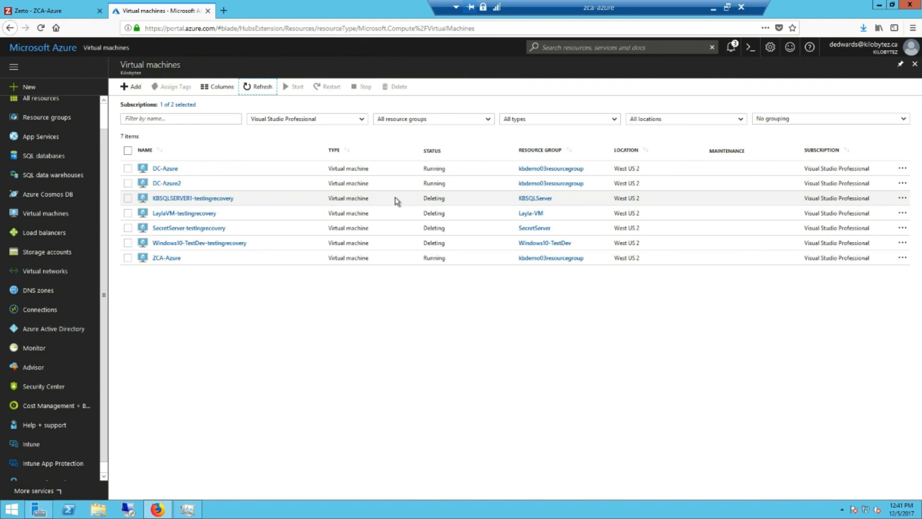
{"action": "left_click", "coordinate": [252, 88]}
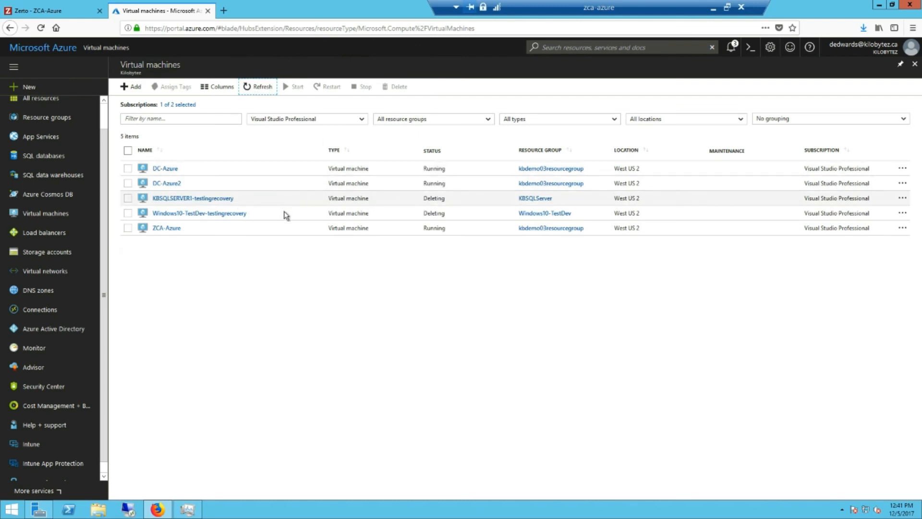
{"action": "left_click", "coordinate": [80, 12]}
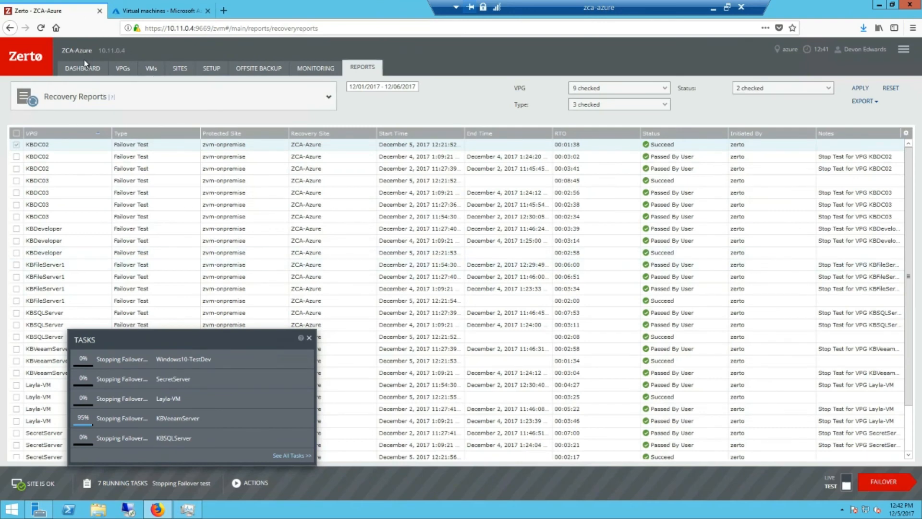
Open the VPG list and flip the LIVE/TEST toggle to LIVE.
{"action": "left_click", "coordinate": [120, 69]}
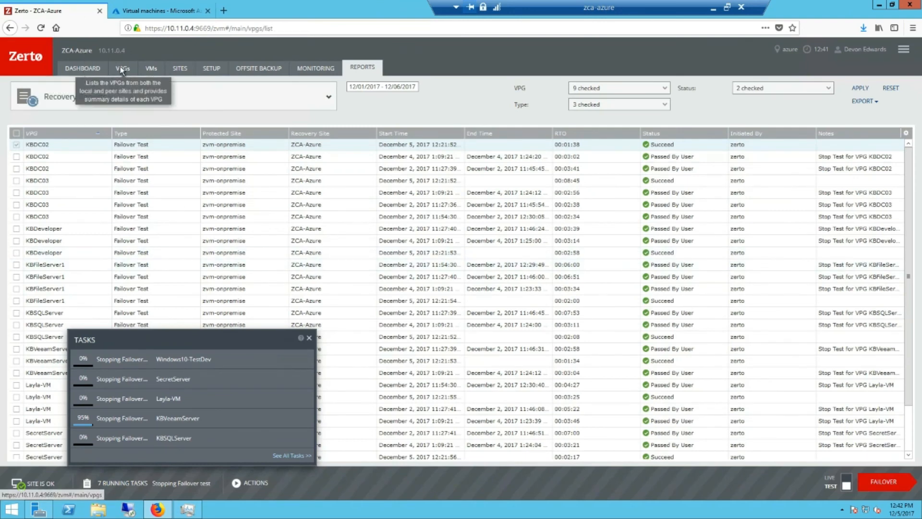
{"action": "left_click", "coordinate": [257, 480]}
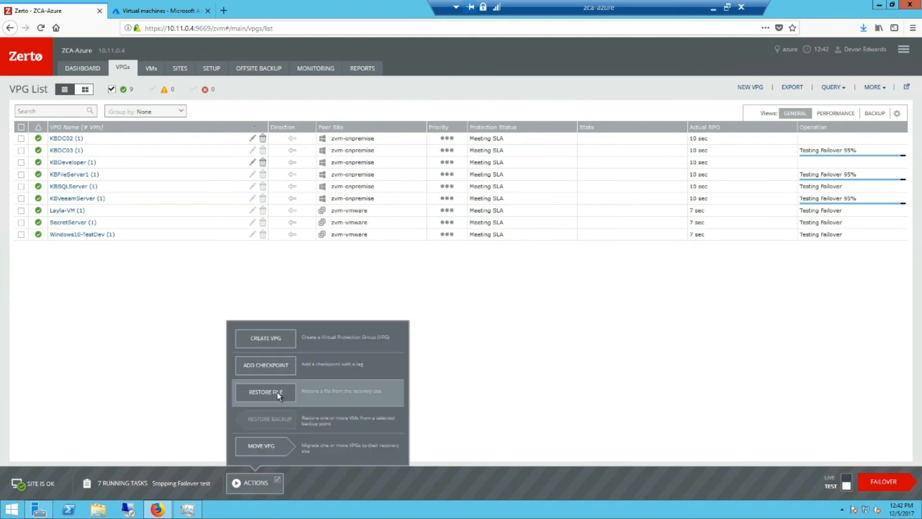
{"action": "left_click", "coordinate": [587, 485]}
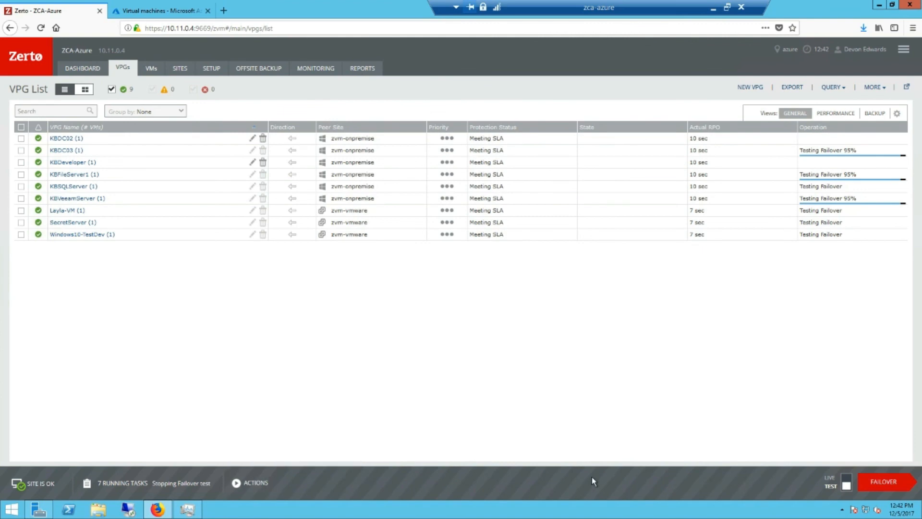
{"action": "left_click", "coordinate": [846, 484]}
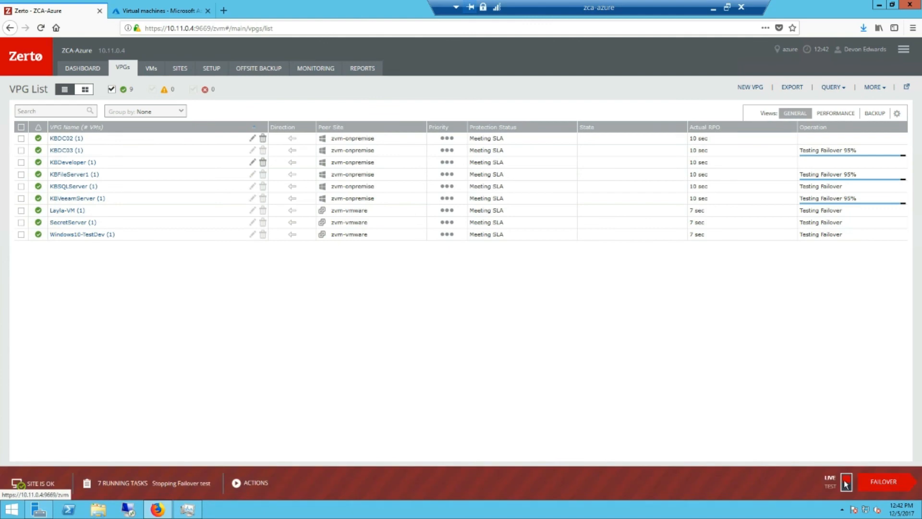